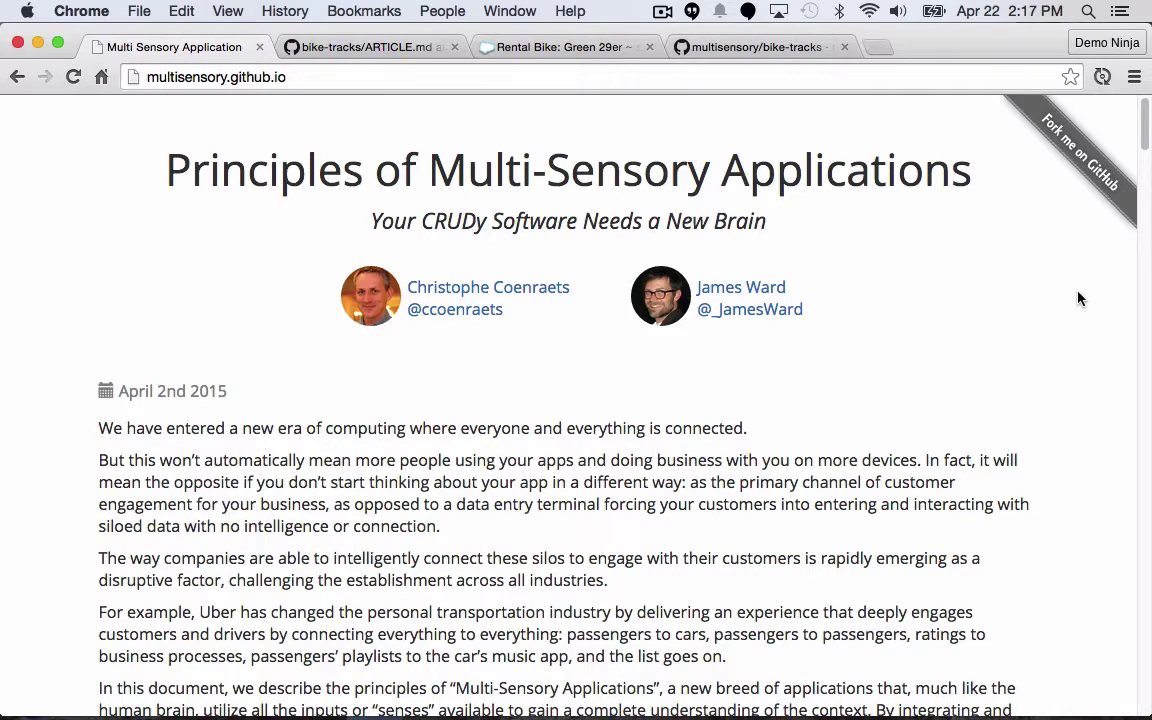
Step: Read through the bike-tracks ARTICLE.md write-up, then switch to the Salesforce Green 29er rental bike record
scroll(1080, 298, down, 1)
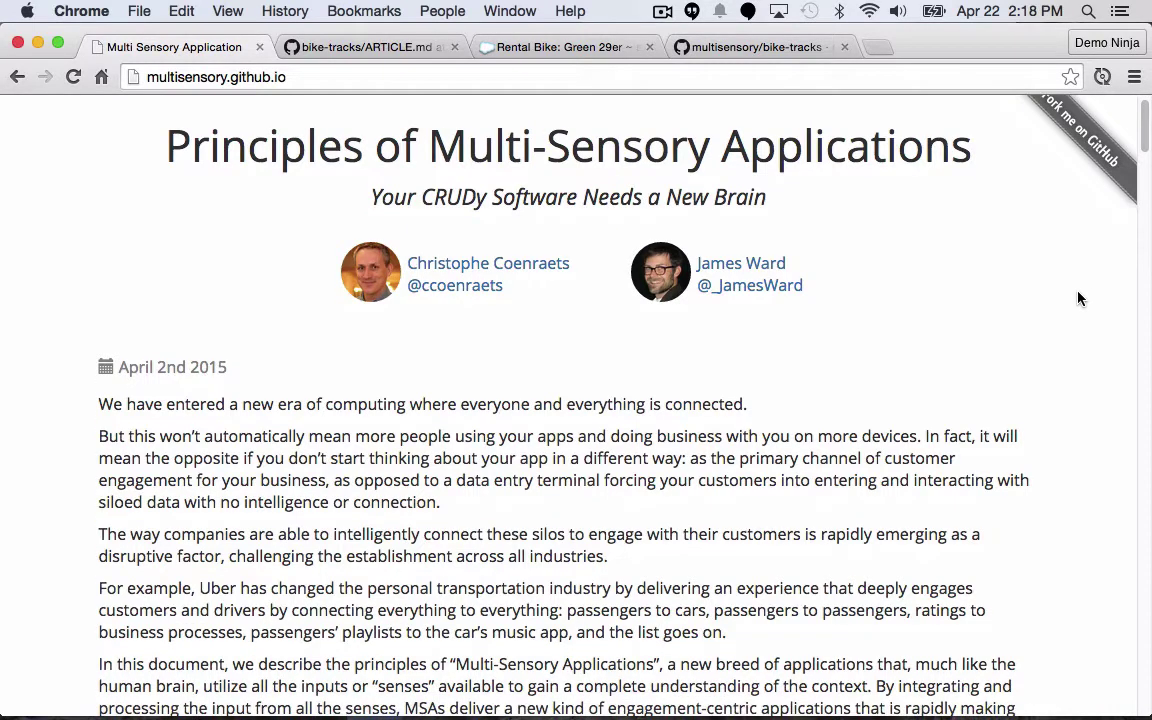
scroll(1078, 298, down, 15)
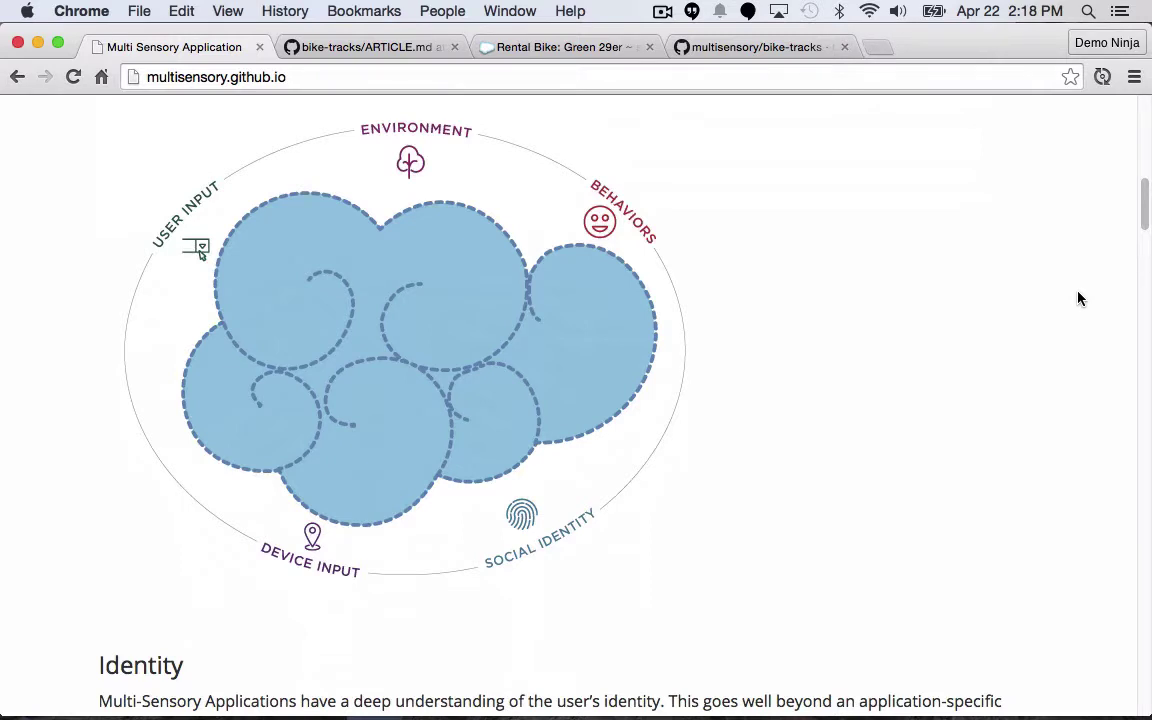
scroll(1078, 298, down, 10)
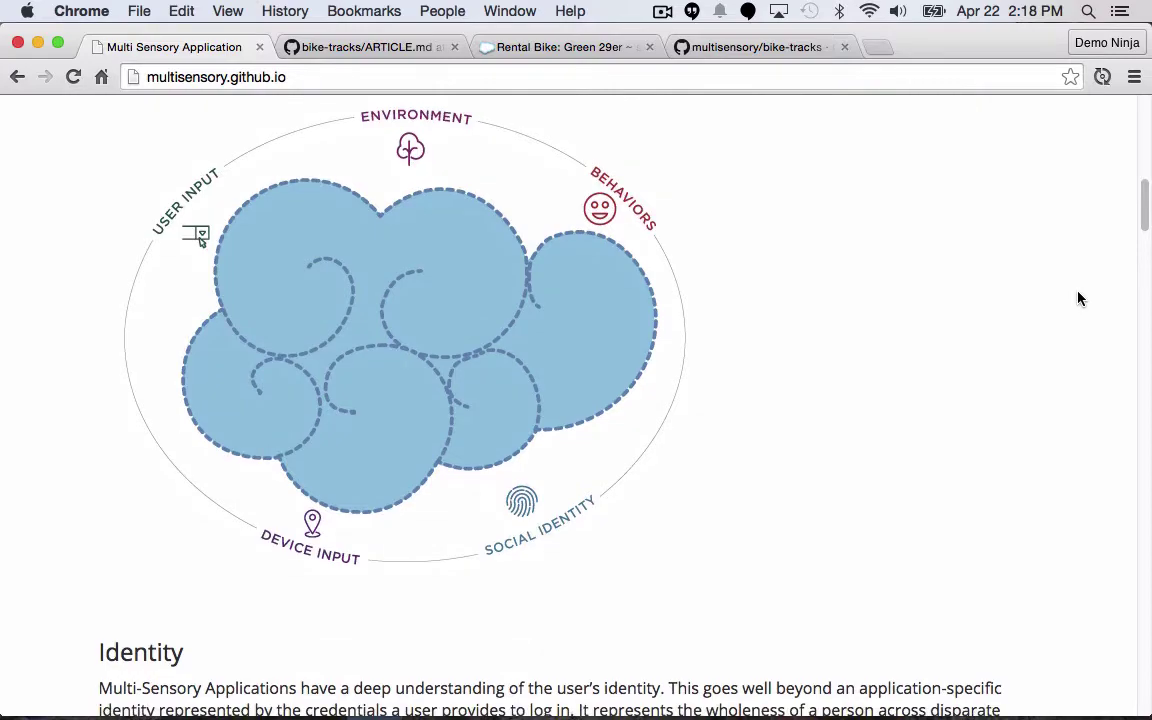
scroll(1078, 298, down, 5)
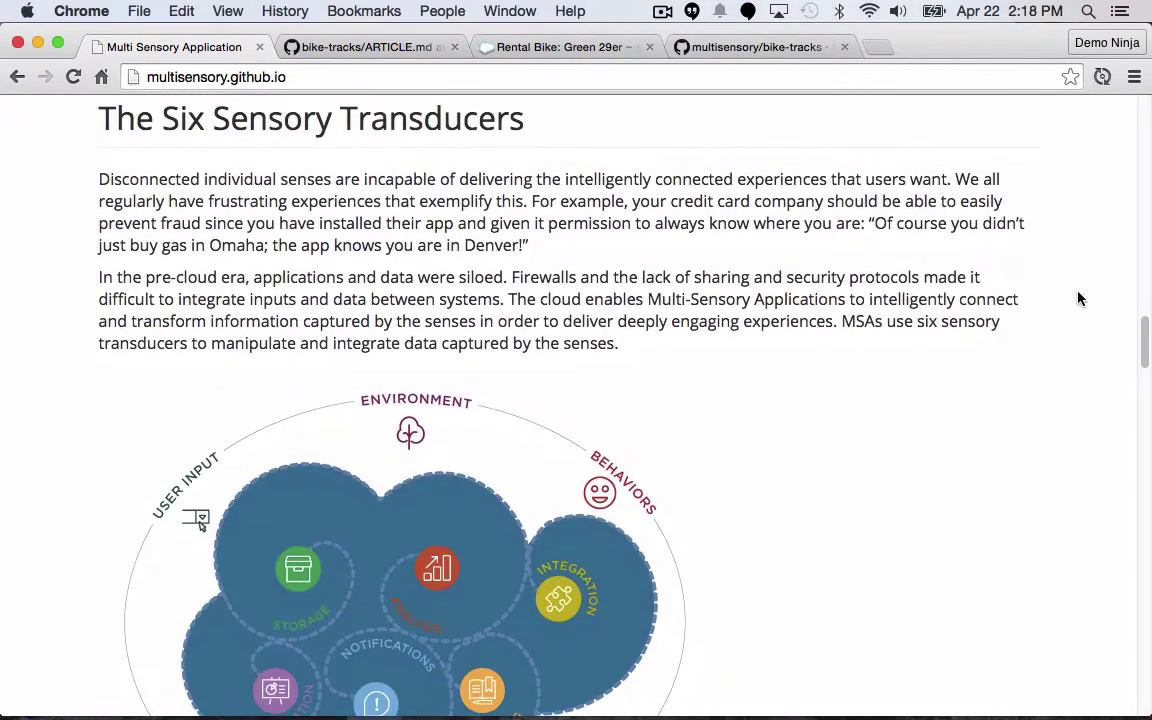
scroll(1078, 298, down, 4)
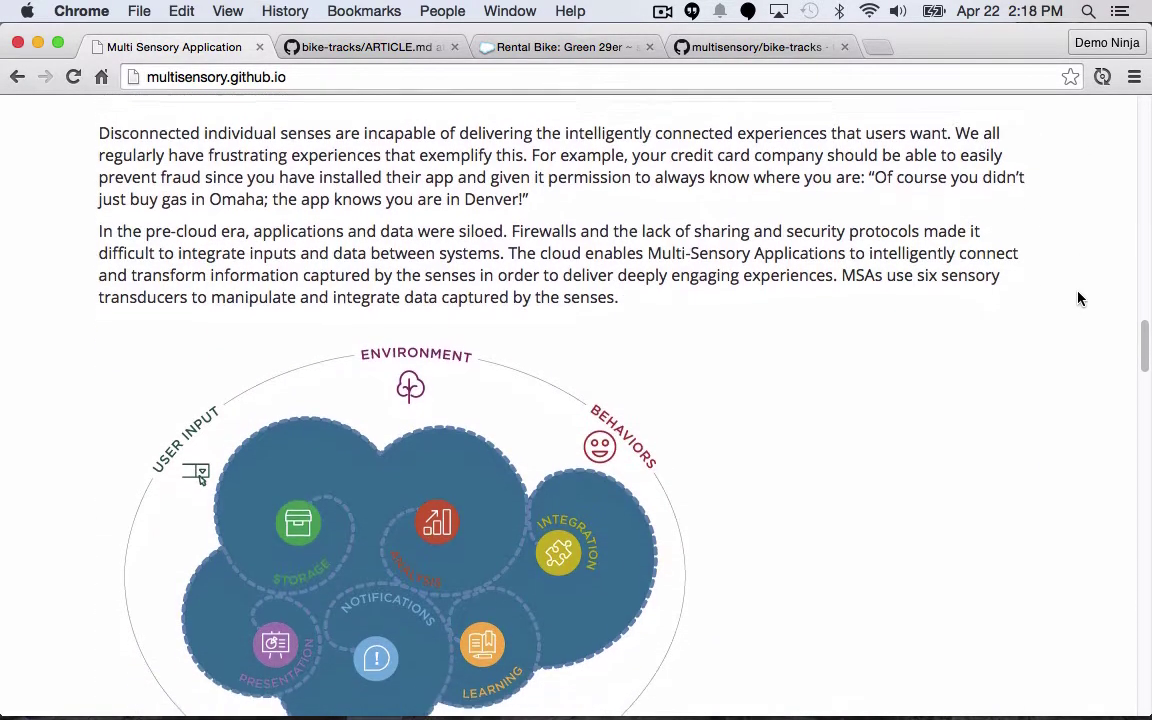
scroll(1078, 298, down, 7)
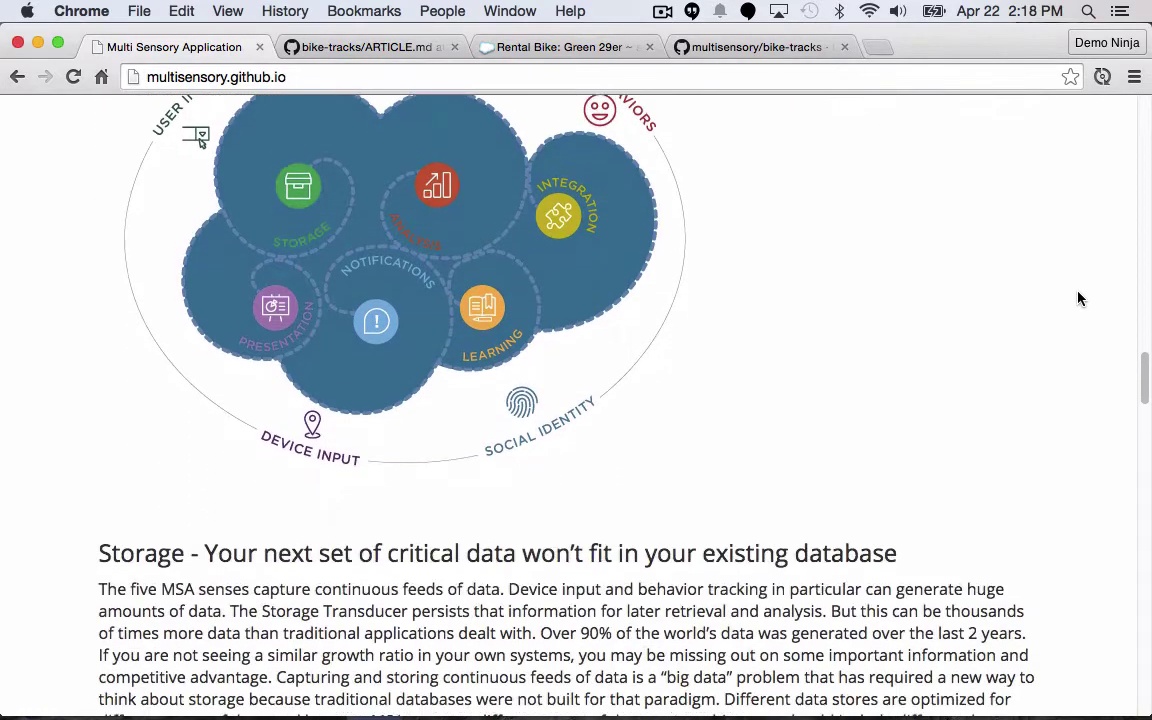
scroll(1078, 298, down, 12)
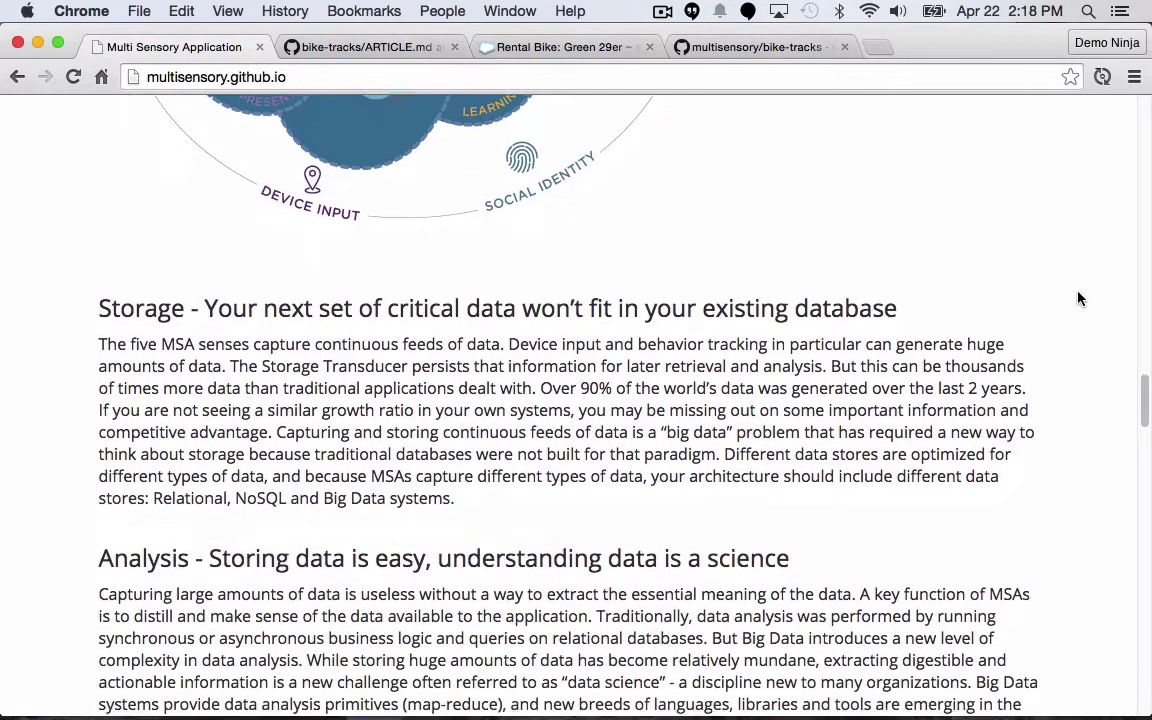
scroll(1078, 298, down, 8)
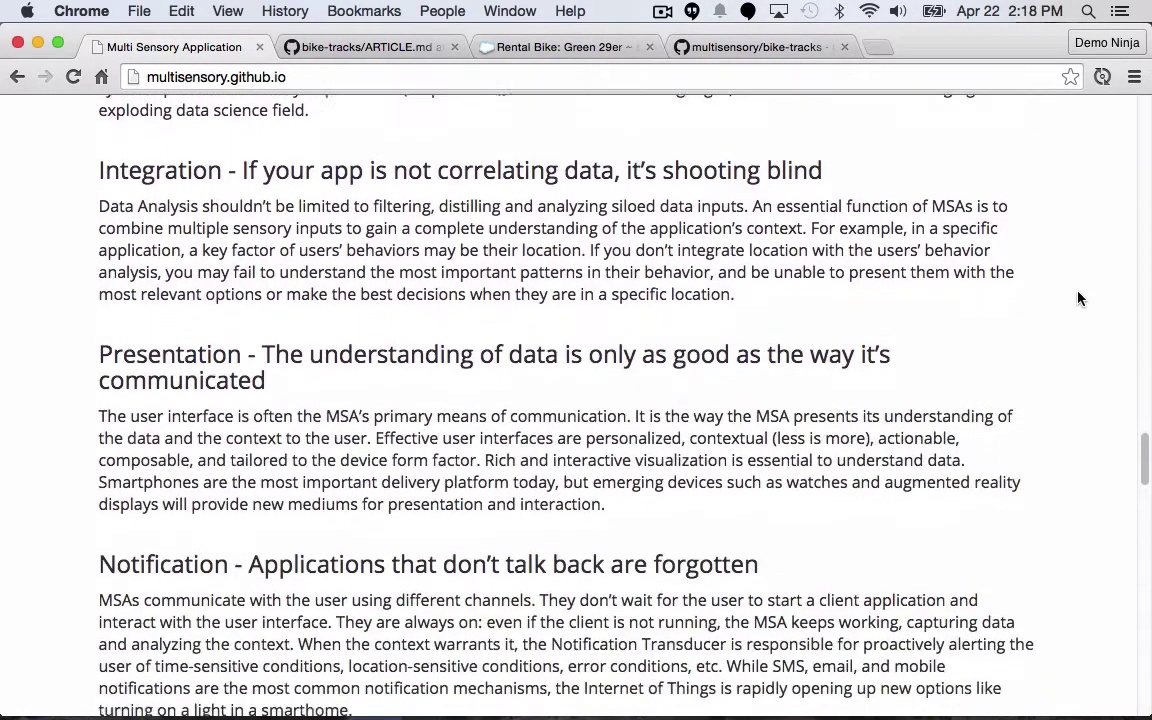
scroll(1078, 298, down, 10)
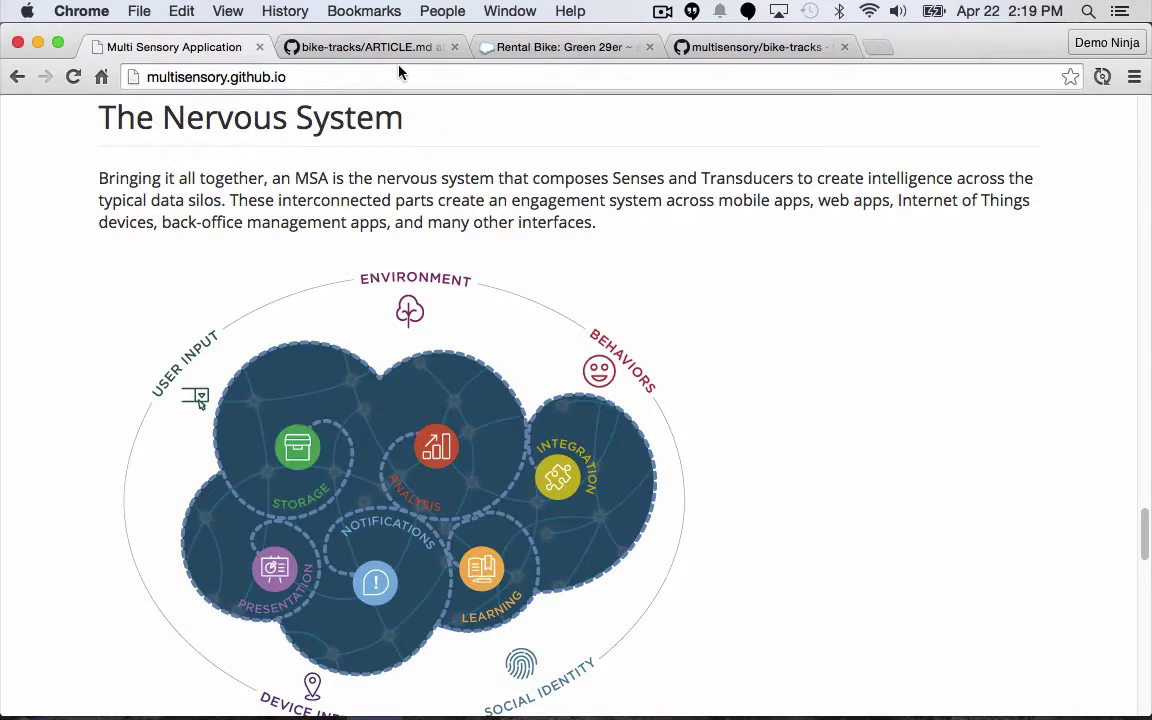
click(378, 46)
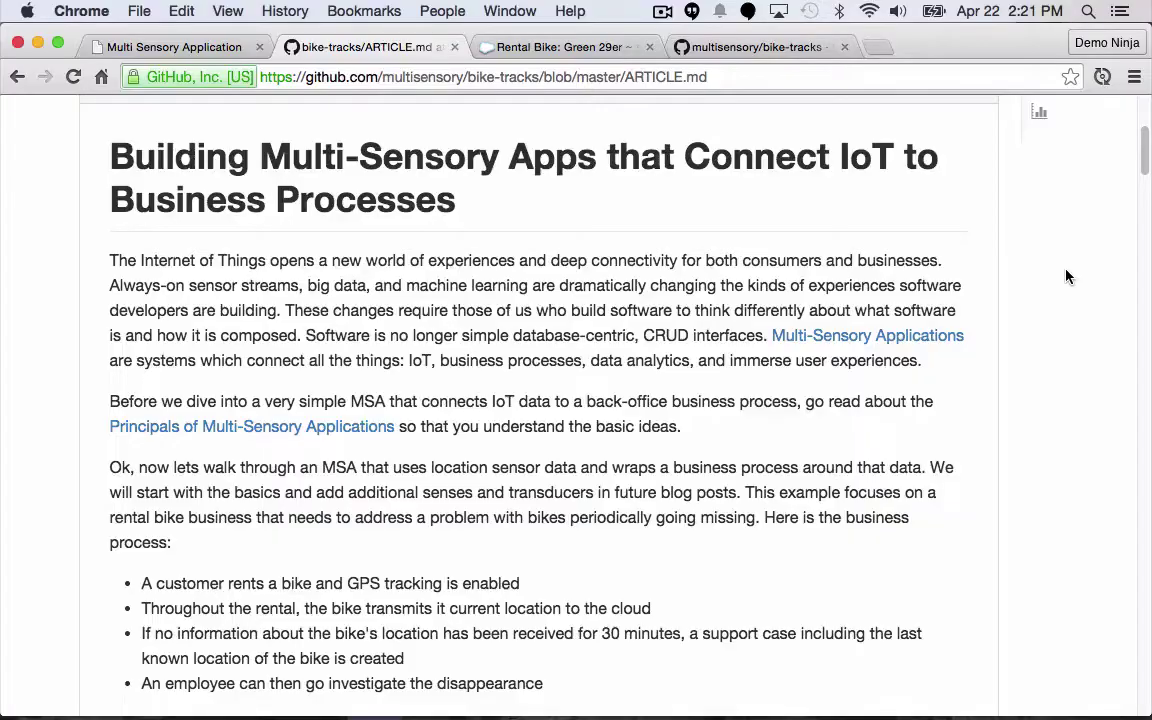
click(518, 42)
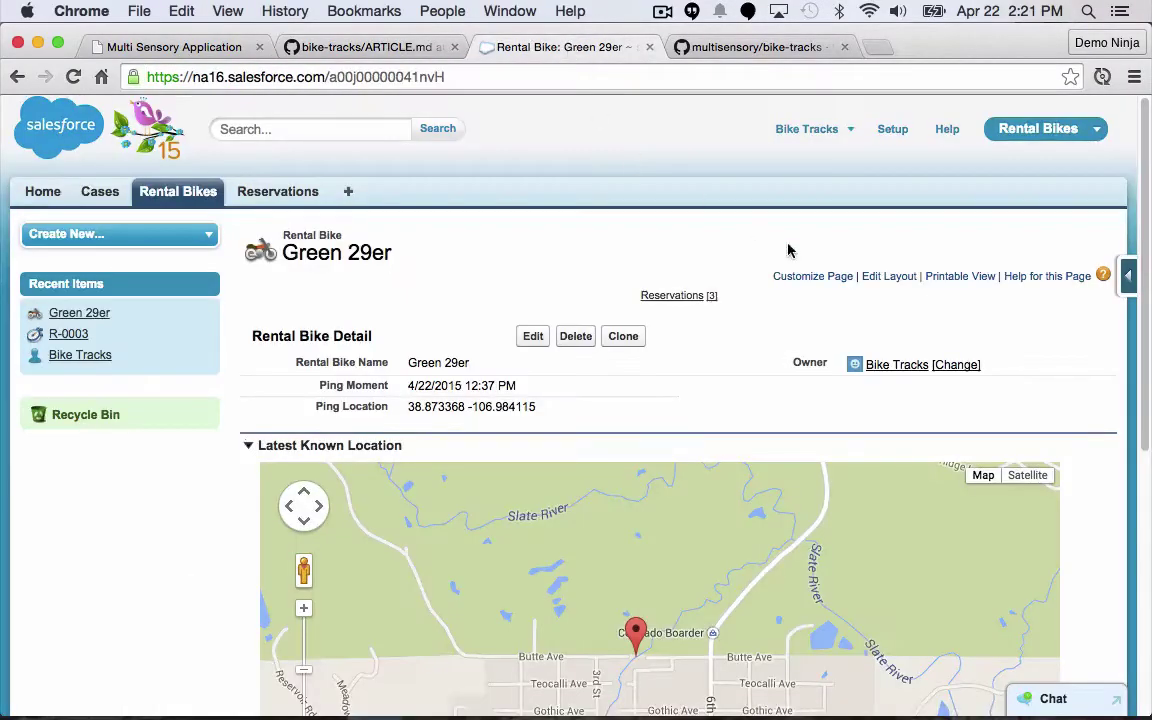
Step: Confirm Green 29er lists reservations R-0001 to R-0003, then check that Cases has no recent cases
click(177, 186)
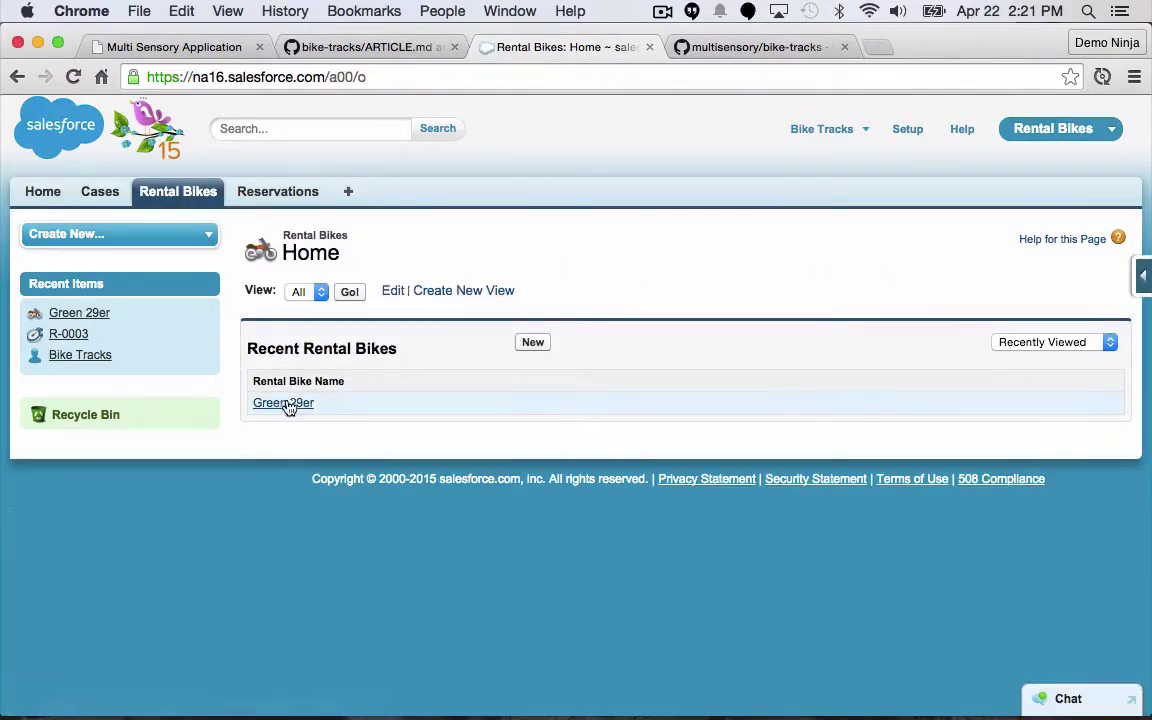
click(286, 404)
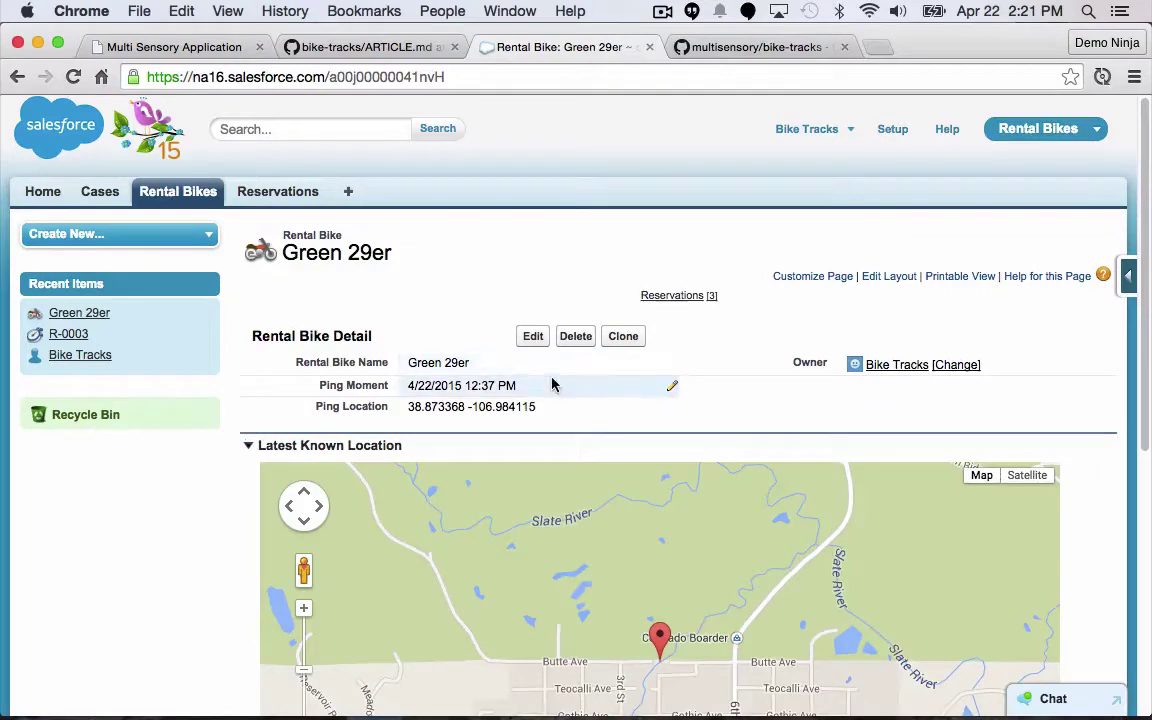
scroll(1092, 419, down, 1)
scroll(1090, 417, down, 10)
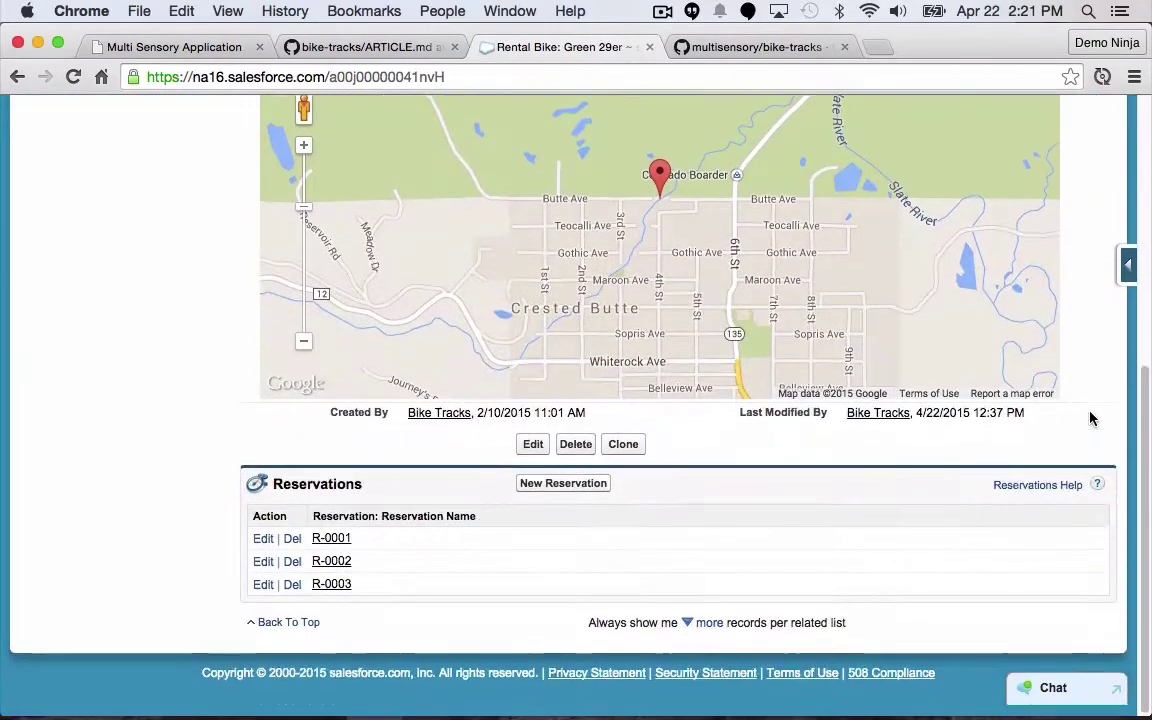
scroll(1090, 417, up, 12)
click(259, 194)
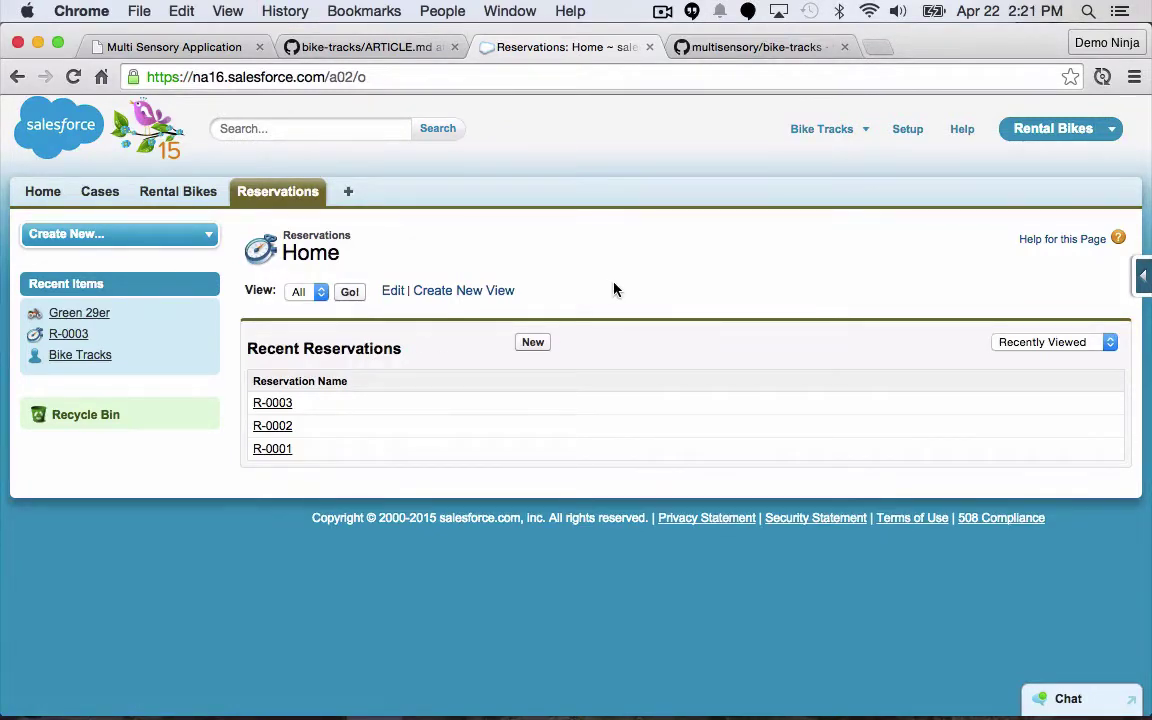
click(108, 198)
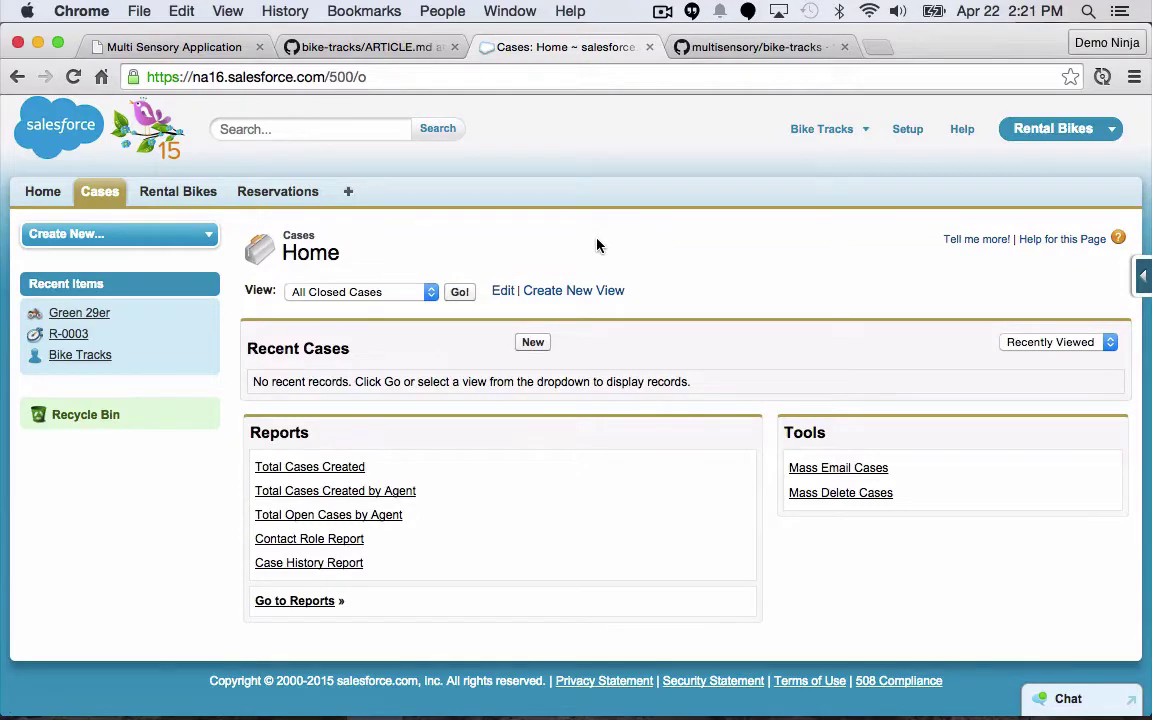
Step: Start a new reservation for the Green 29er bike with the recently viewed contact
click(276, 196)
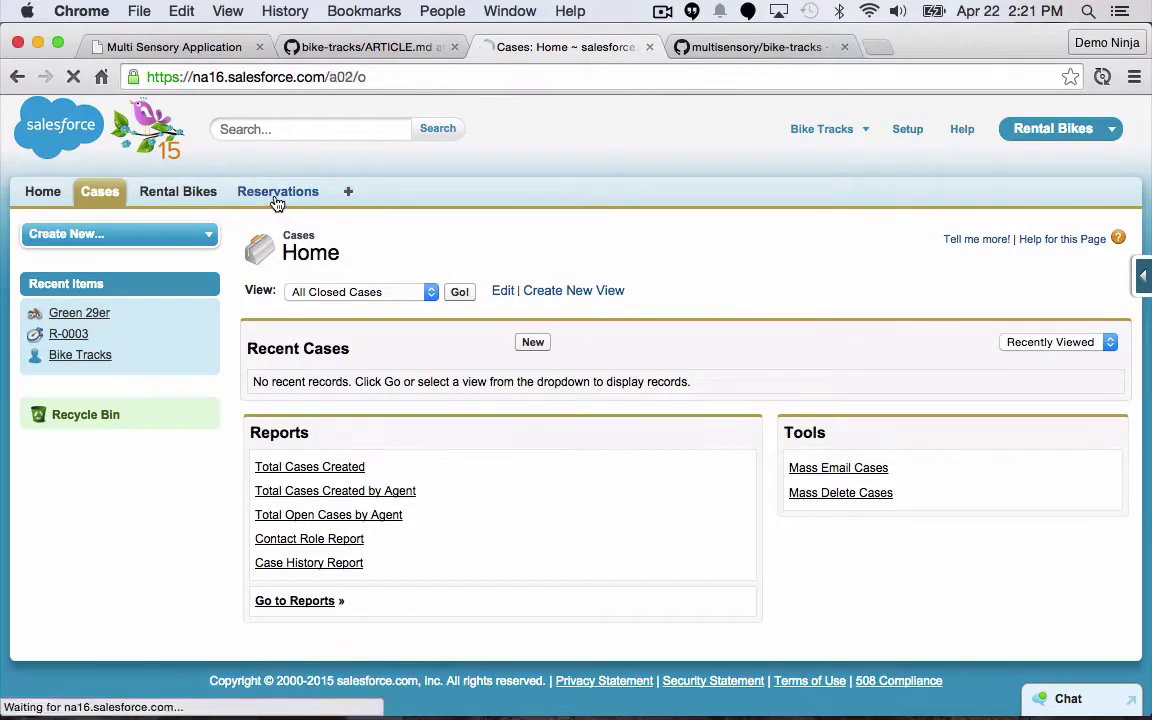
click(530, 339)
click(563, 370)
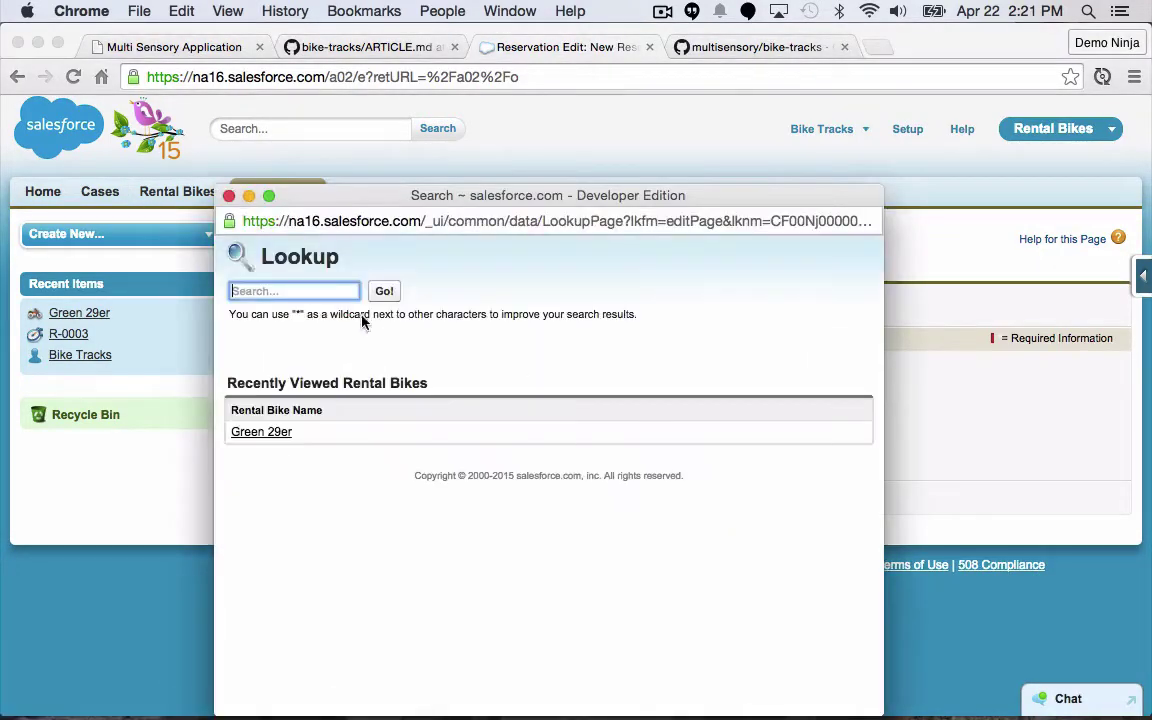
click(262, 432)
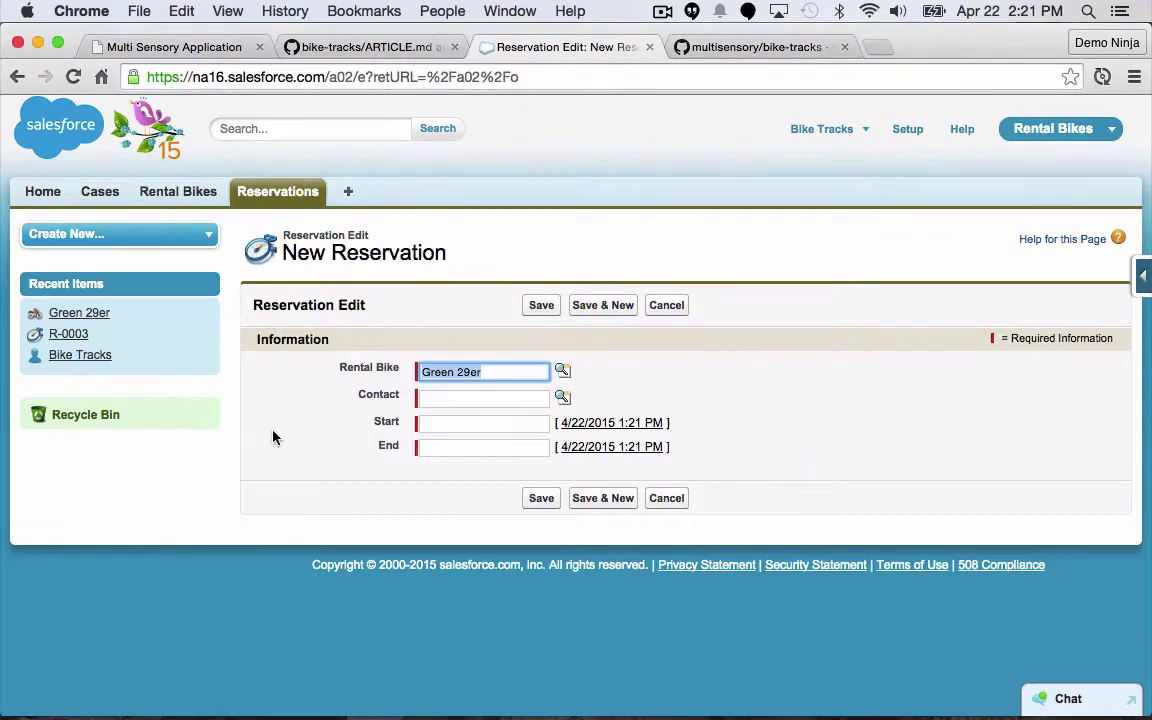
click(562, 397)
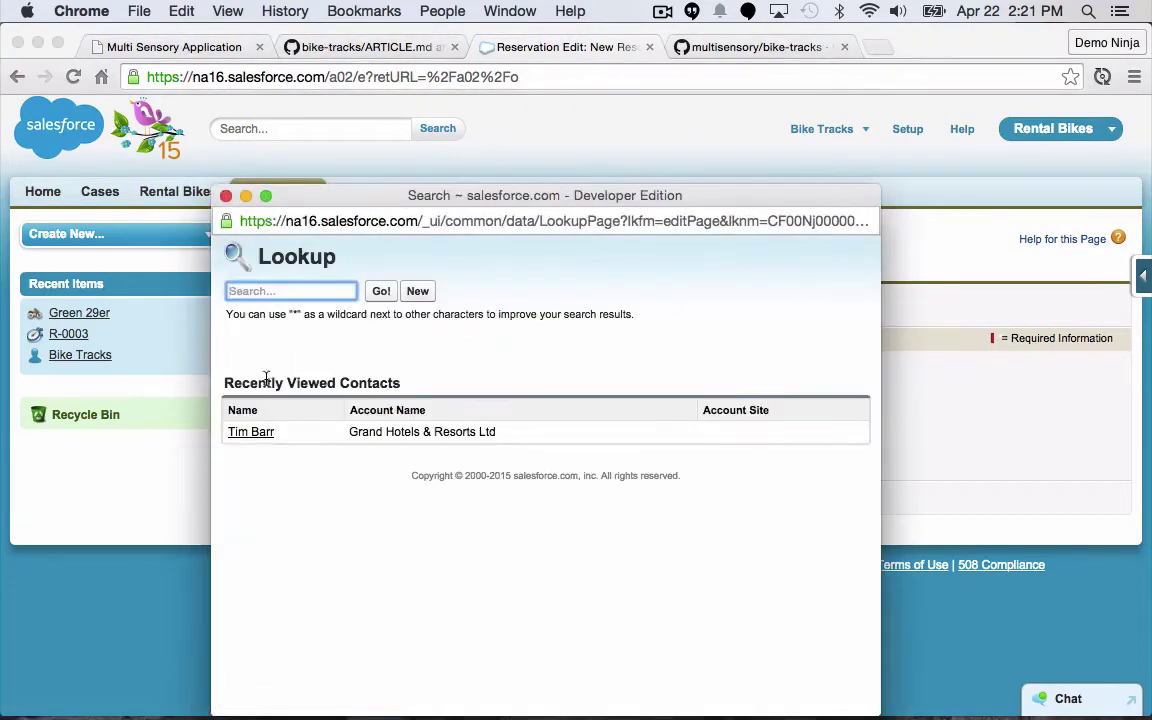
click(252, 432)
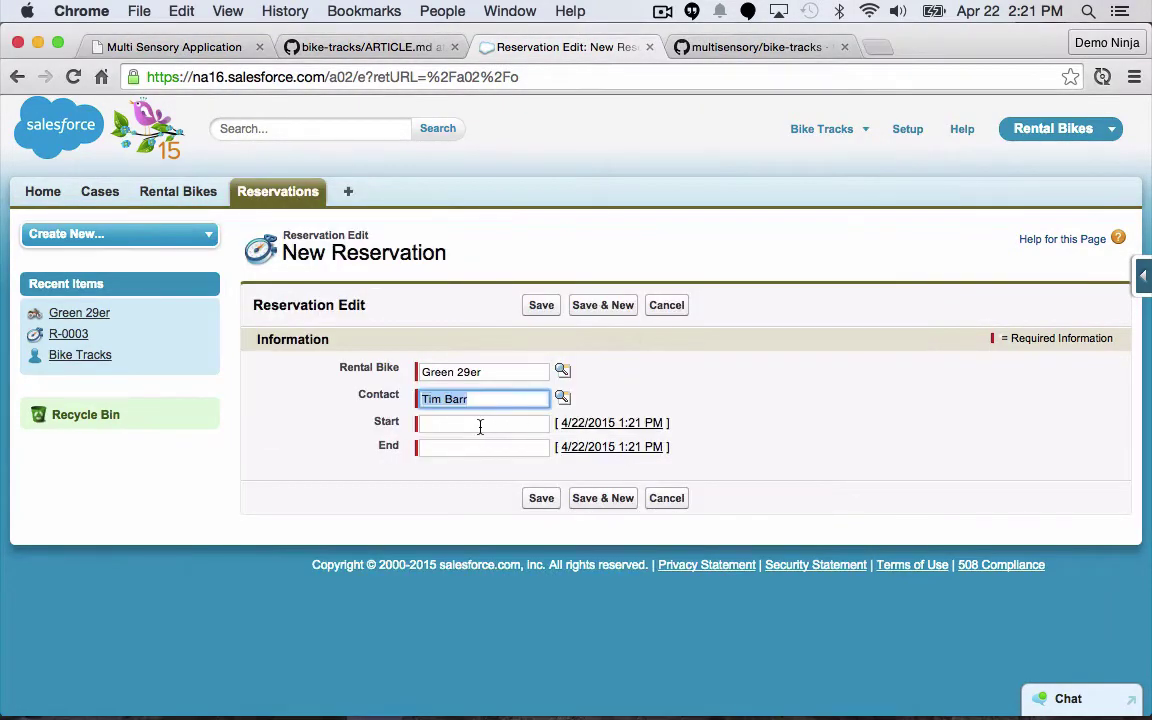
Step: Set the reservation to run 4/22/2015 from 1:21 PM to 4:21 PM and save it as R-0004
click(607, 424)
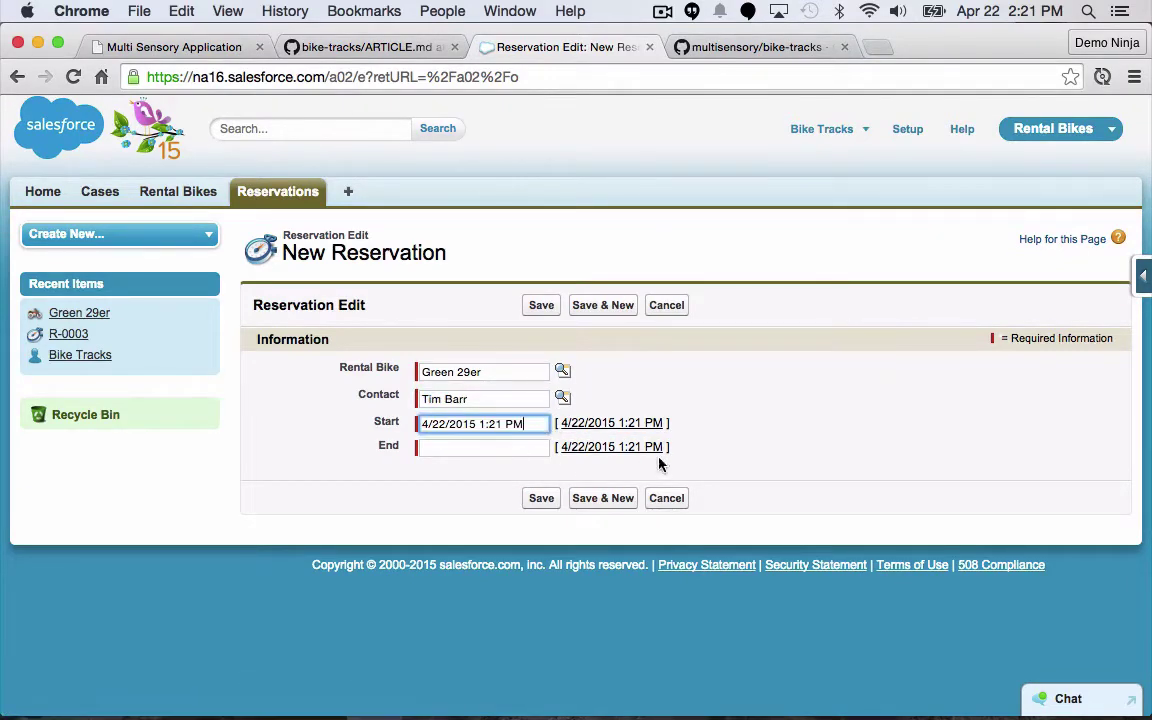
click(611, 447)
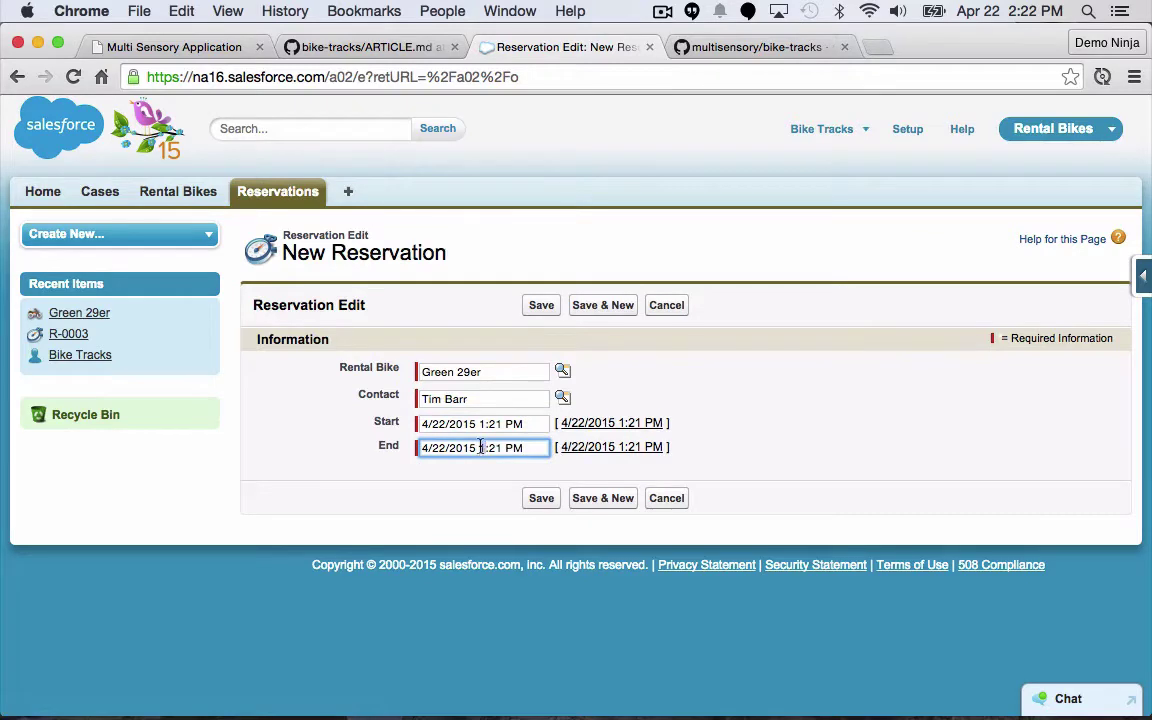
click(481, 447)
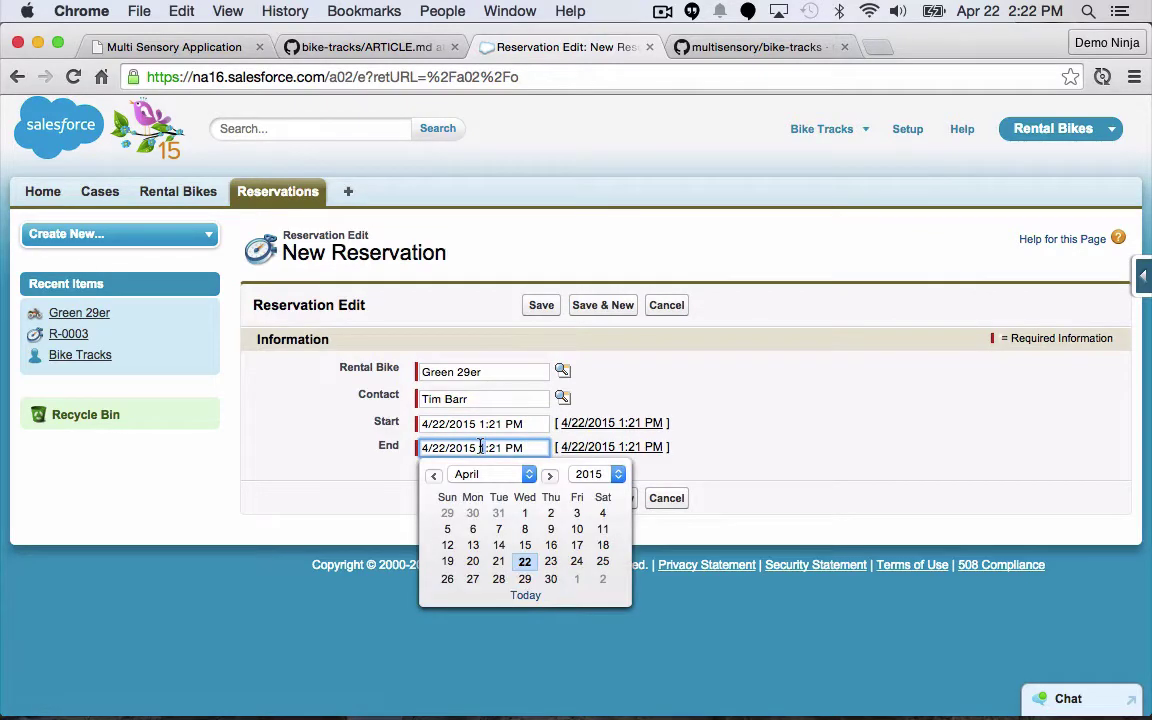
key(BackSpace)
text(4)
click(761, 368)
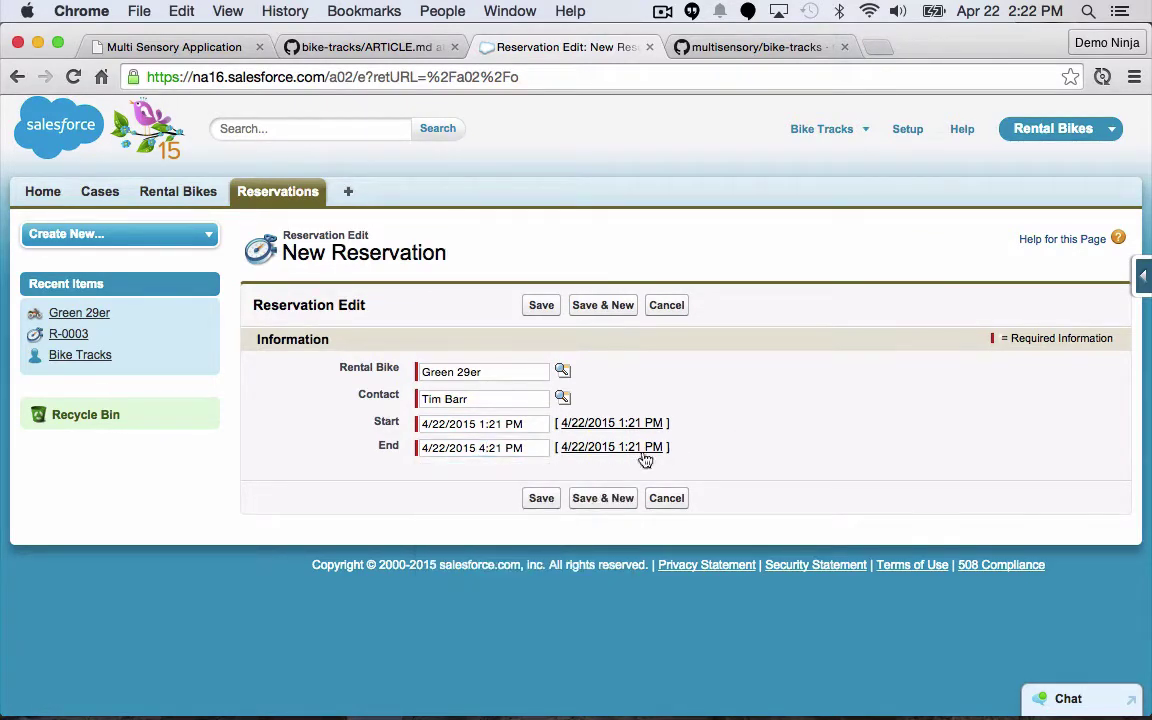
click(545, 500)
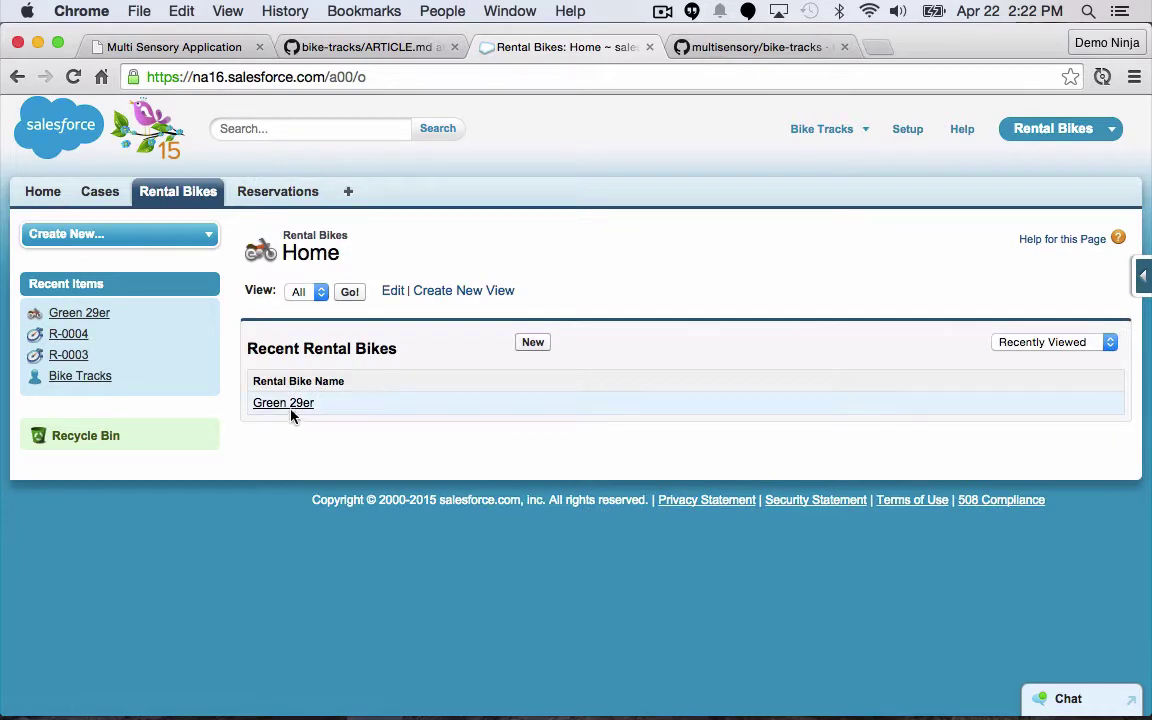
Step: Open the Green 29er rental bike record and scroll down to its location map
click(289, 406)
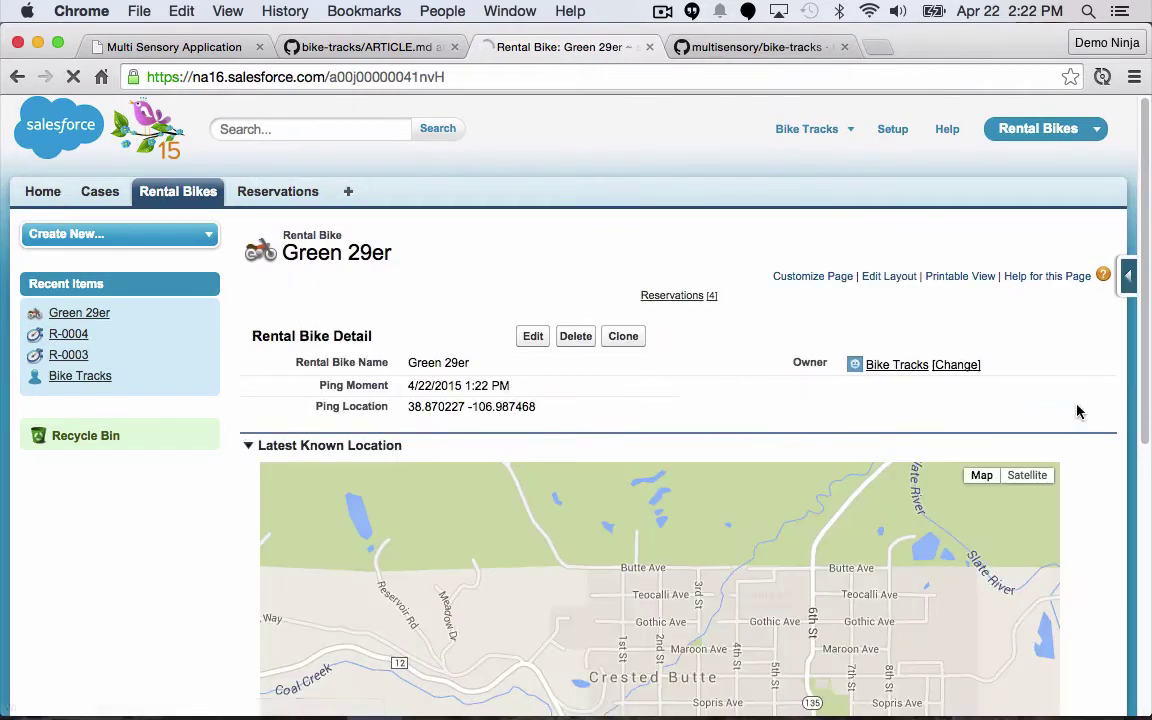
scroll(1105, 410, down, 1)
scroll(1105, 410, down, 3)
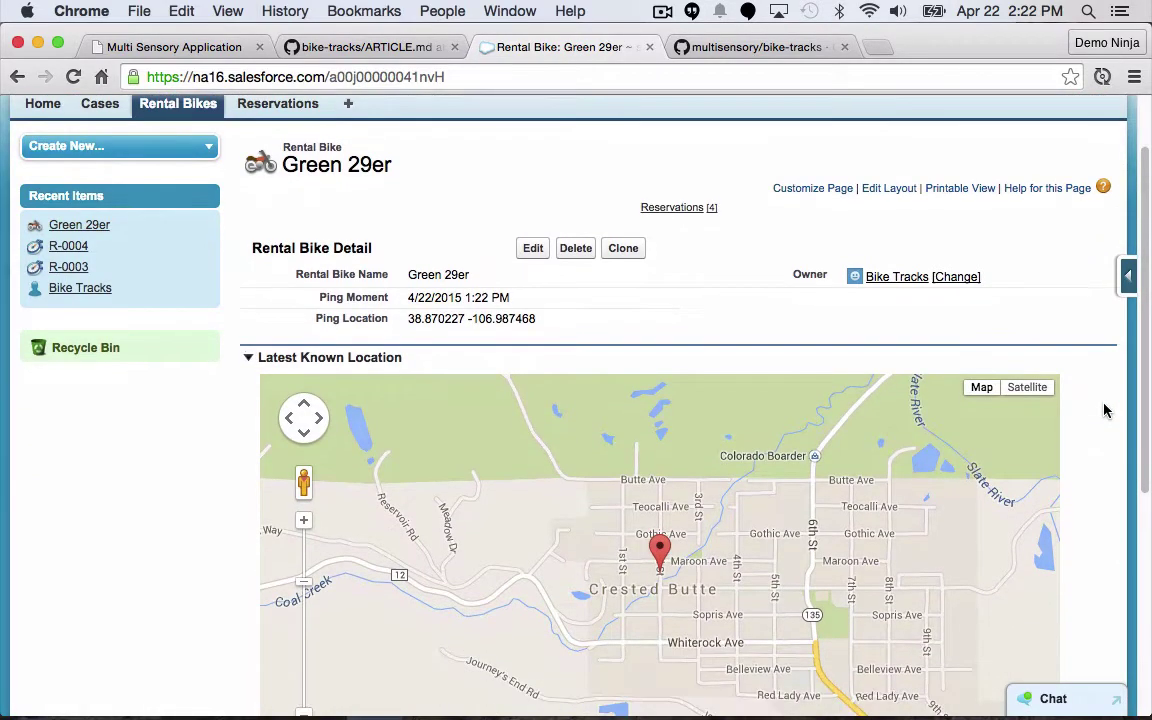
scroll(1105, 410, down, 1)
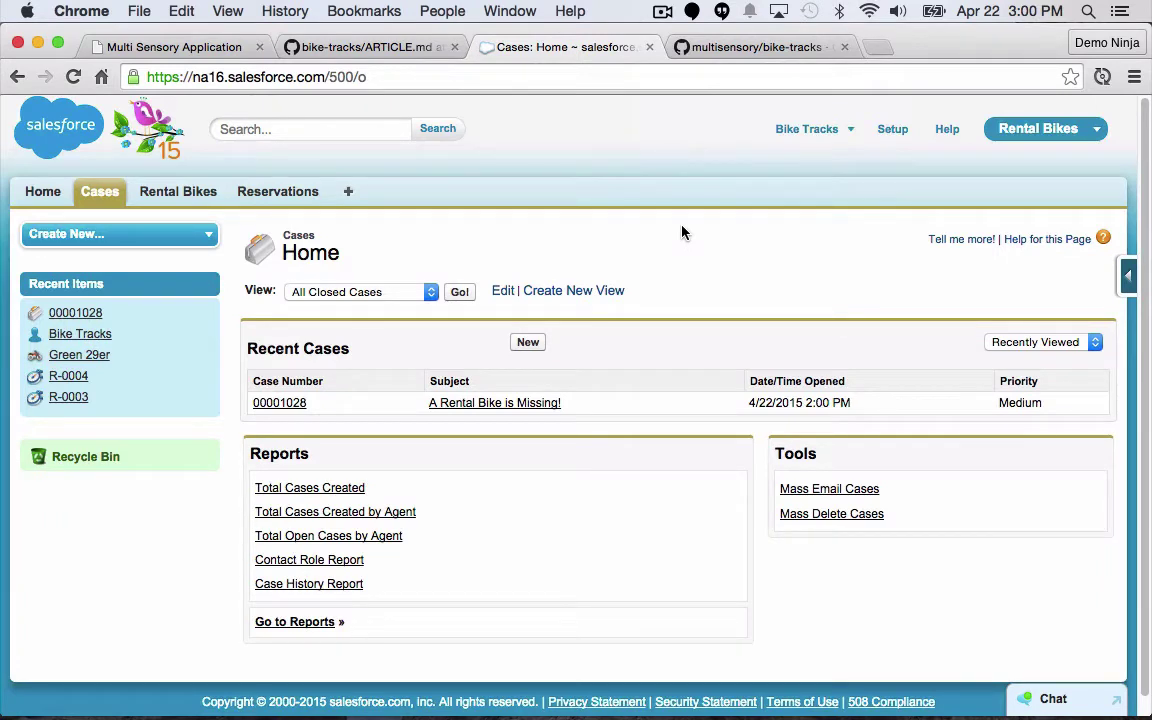
Step: Follow the 'A Rental Bike is Missing!' case to reservation R-0004, then to the Green 29er record
click(532, 406)
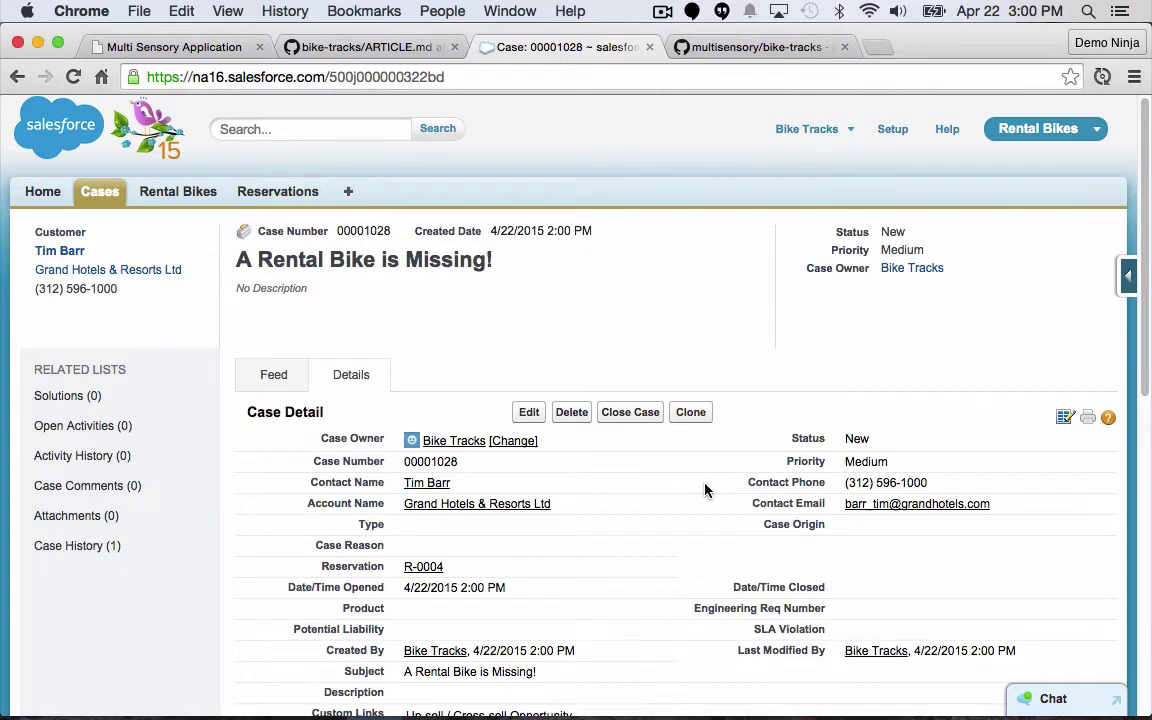
scroll(705, 490, down, 1)
scroll(705, 490, up, 1)
scroll(705, 490, down, 4)
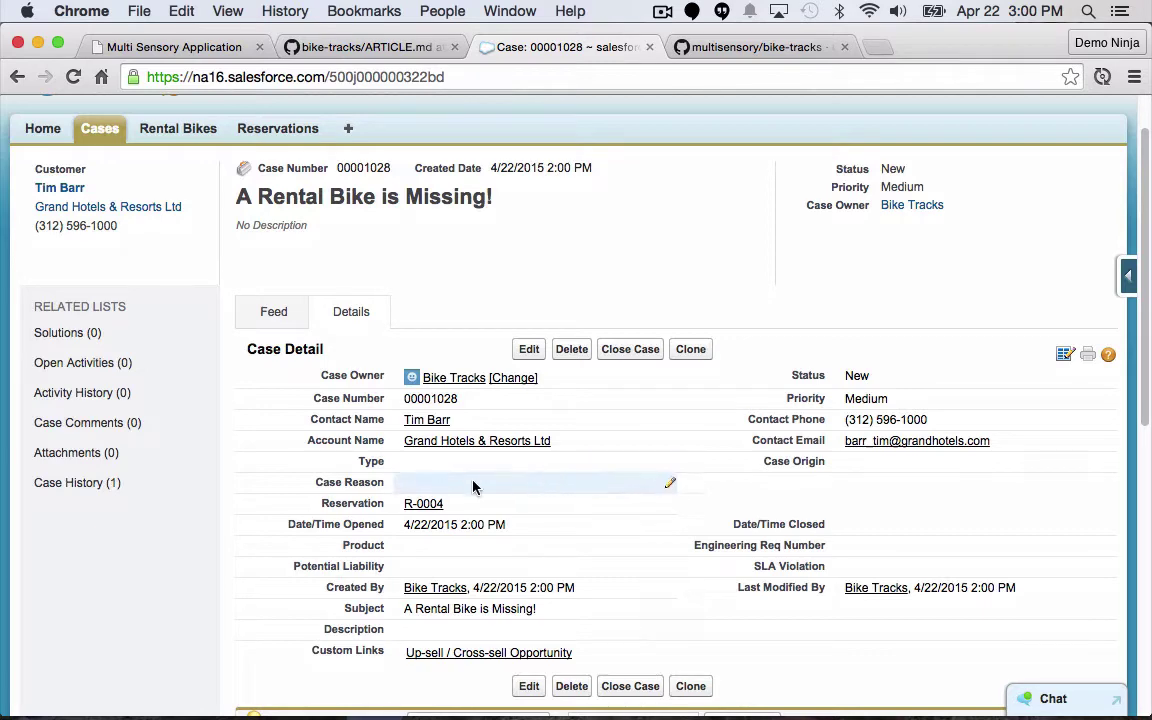
click(424, 505)
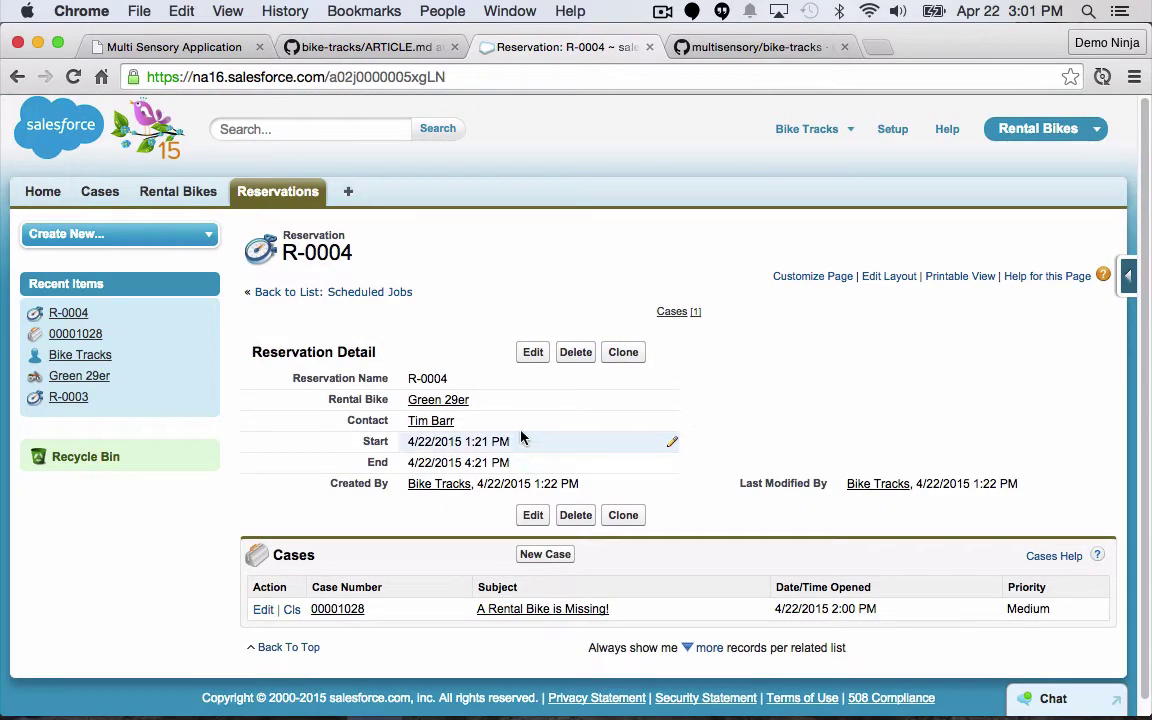
mouse_move(456, 406)
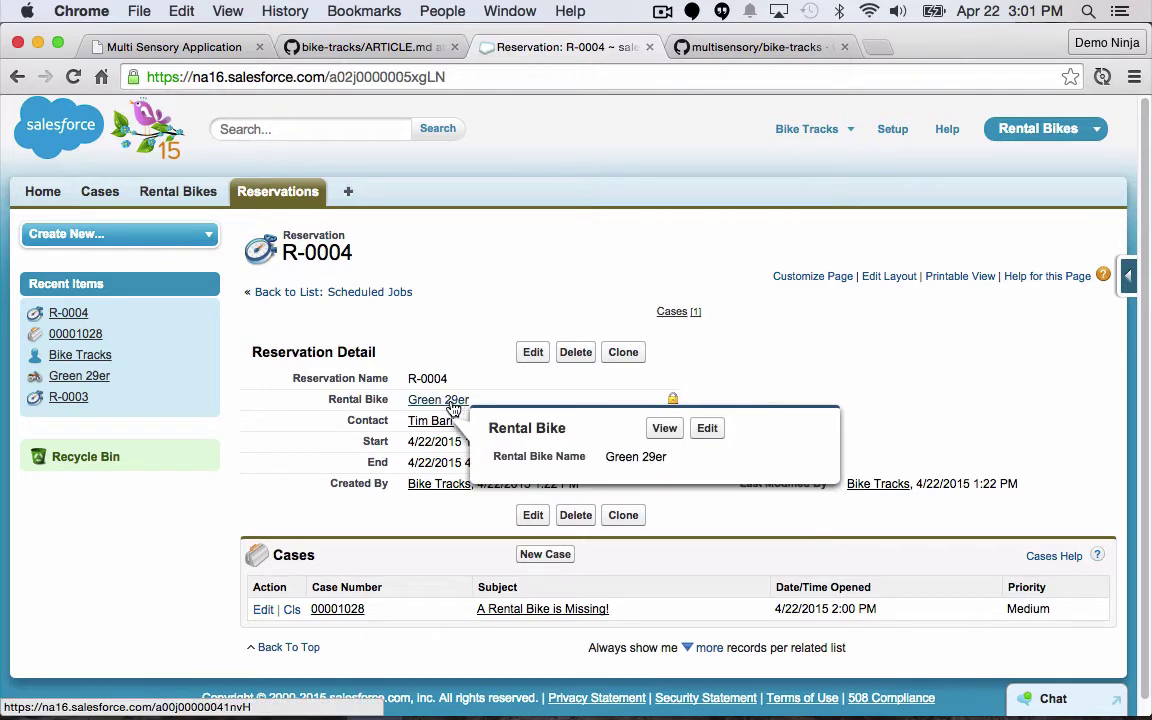
click(444, 402)
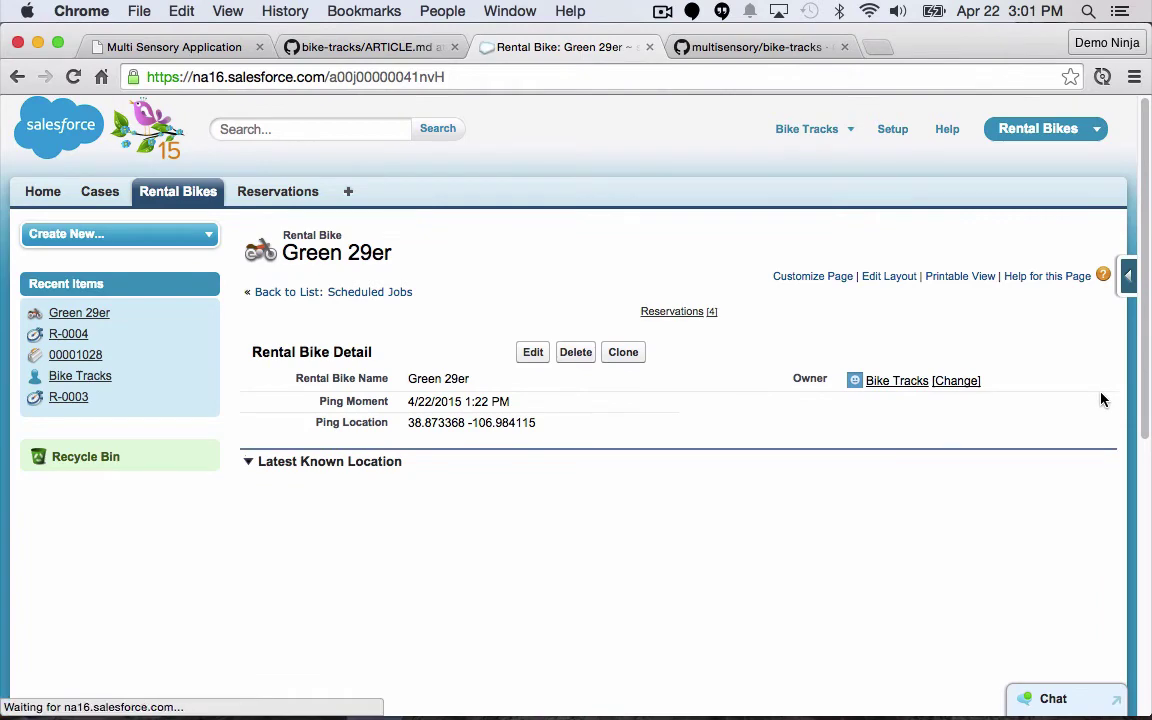
Step: Zoom the Latest Known Location map to street level near Butte Ave, then return to the GitHub repository
scroll(1108, 413, down, 2)
scroll(680, 608, up, 2)
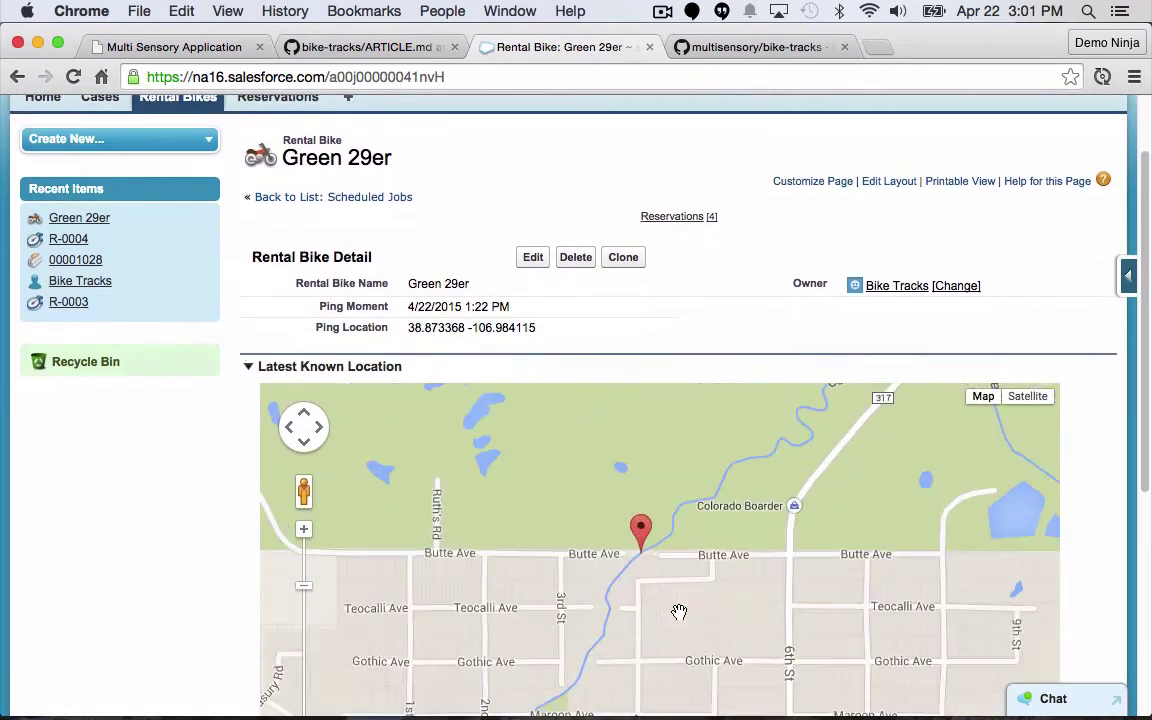
scroll(637, 583, up, 2)
scroll(643, 570, up, 2)
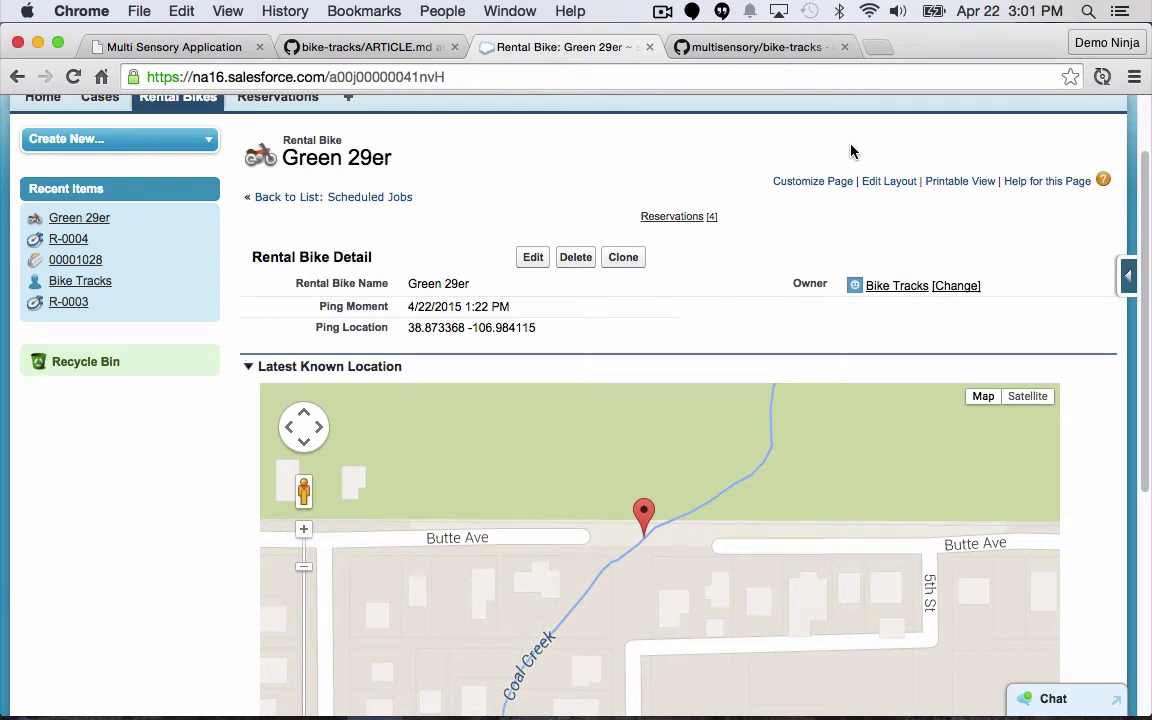
click(745, 47)
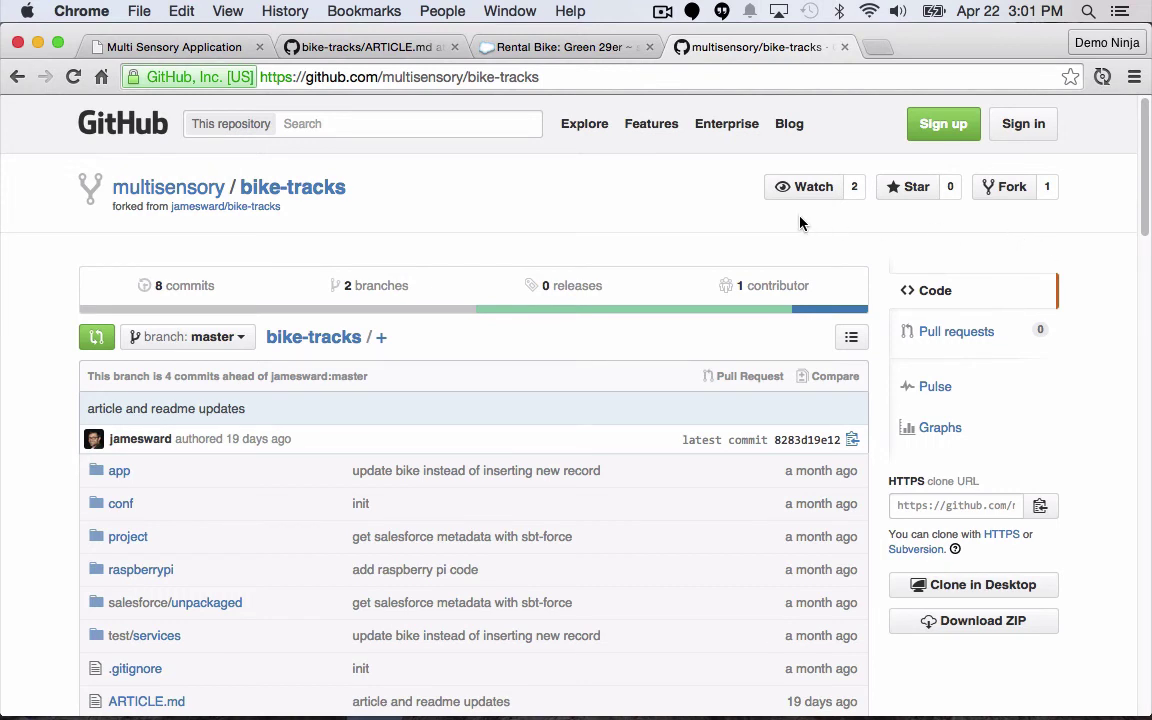
Step: Open the 'Learn about this example app' link from the bike-tracks README and skim ARTICLE.md
scroll(1078, 296, down, 8)
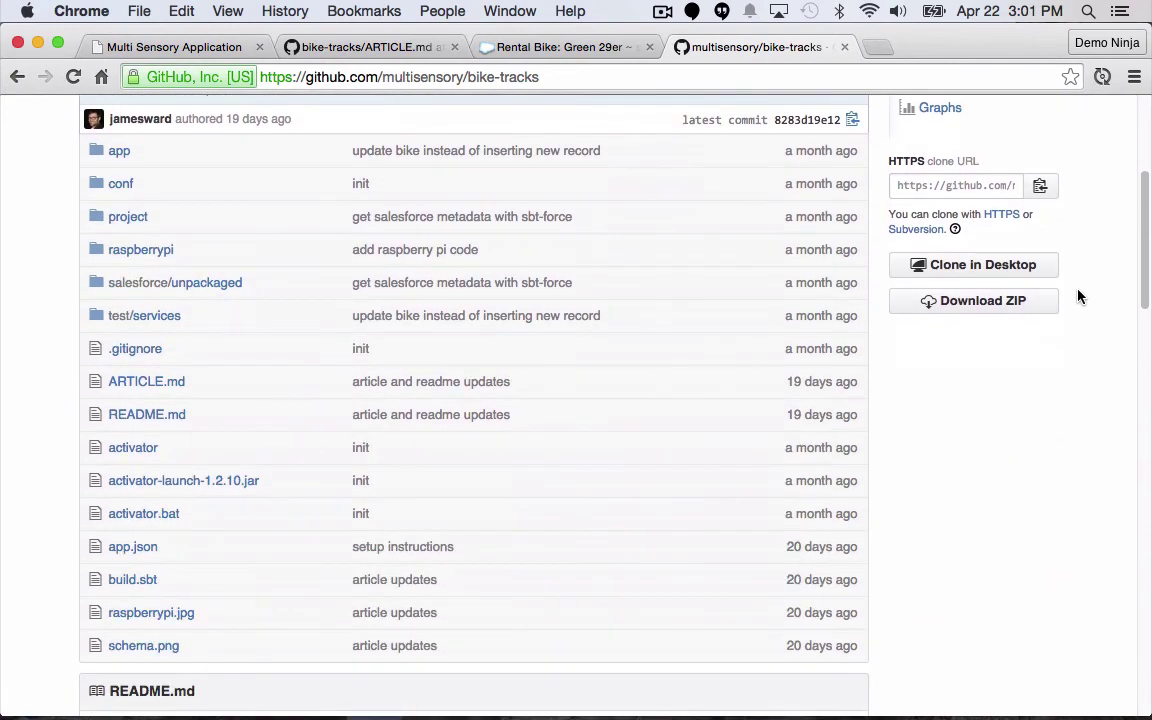
scroll(1078, 296, down, 4)
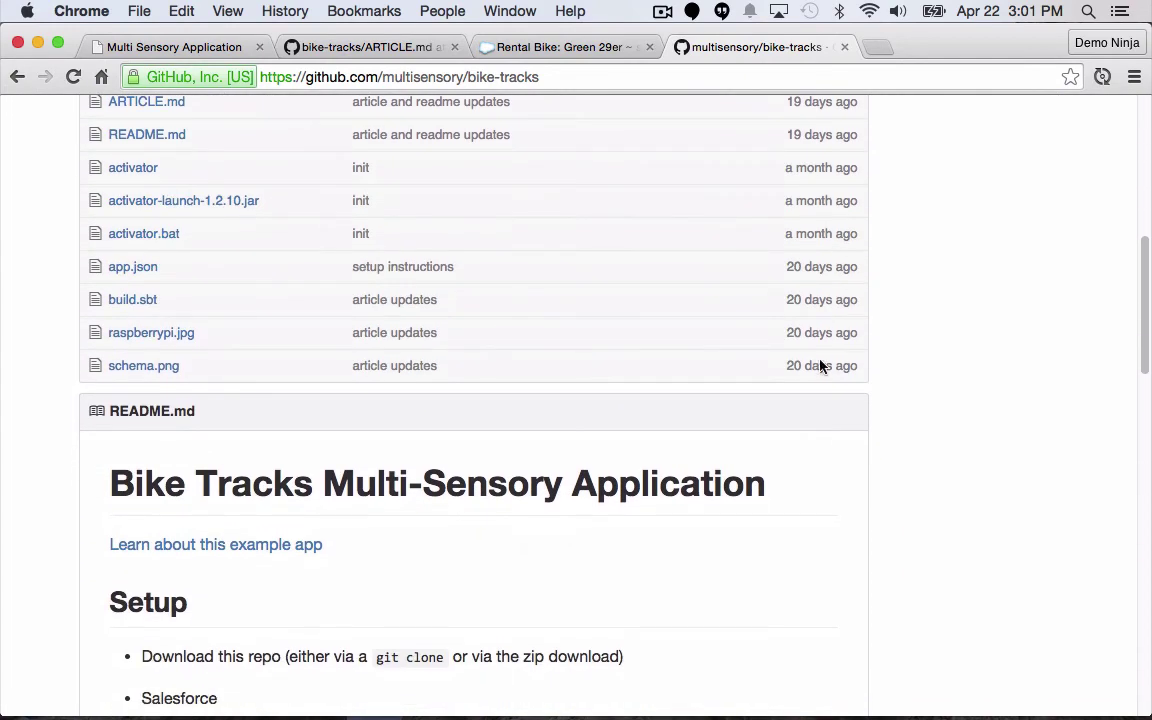
click(258, 549)
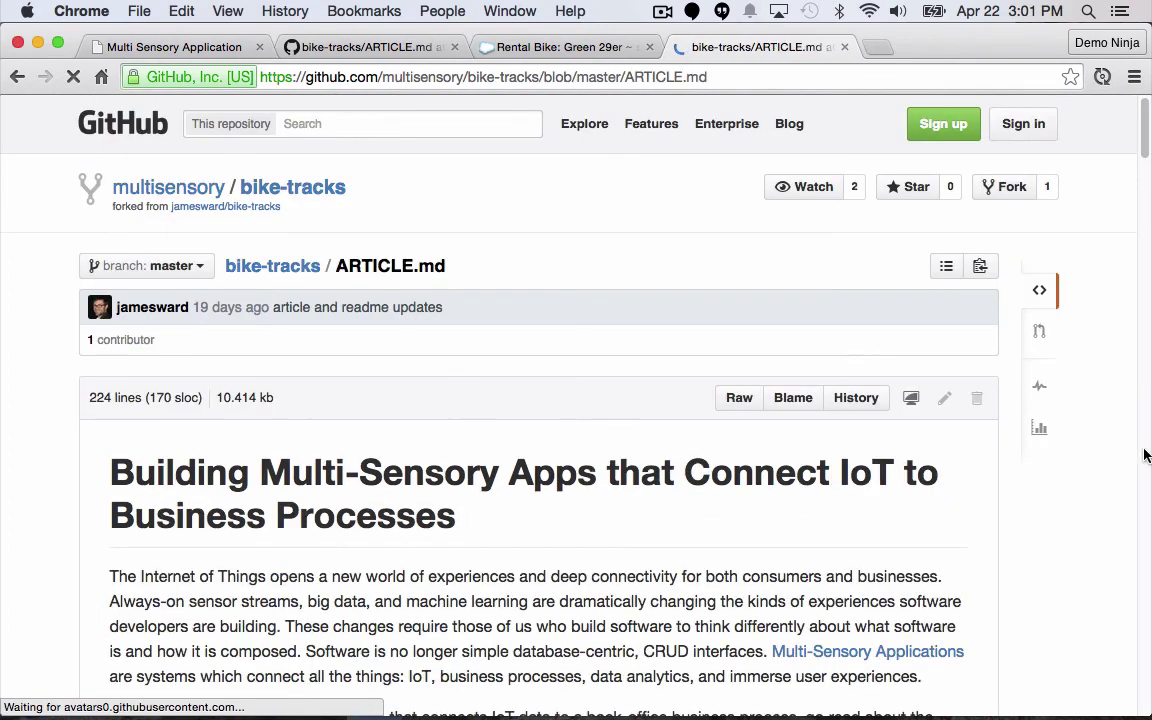
scroll(1121, 441, down, 20)
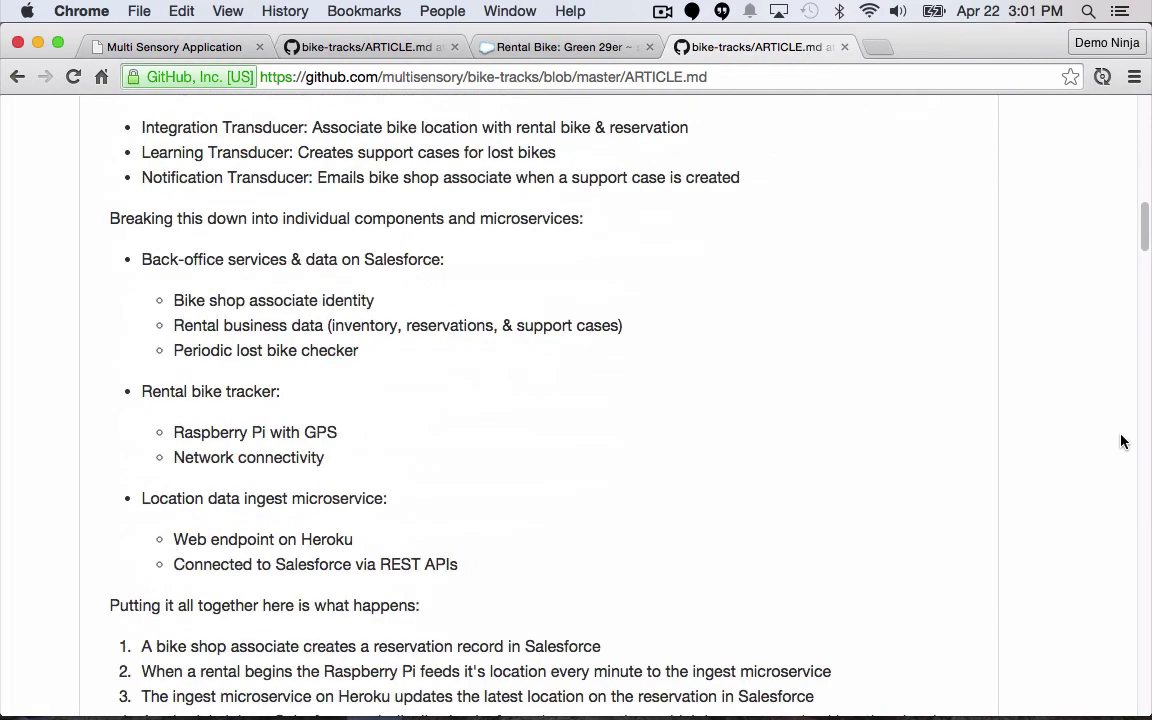
scroll(1121, 441, up, 9)
scroll(1121, 441, up, 15)
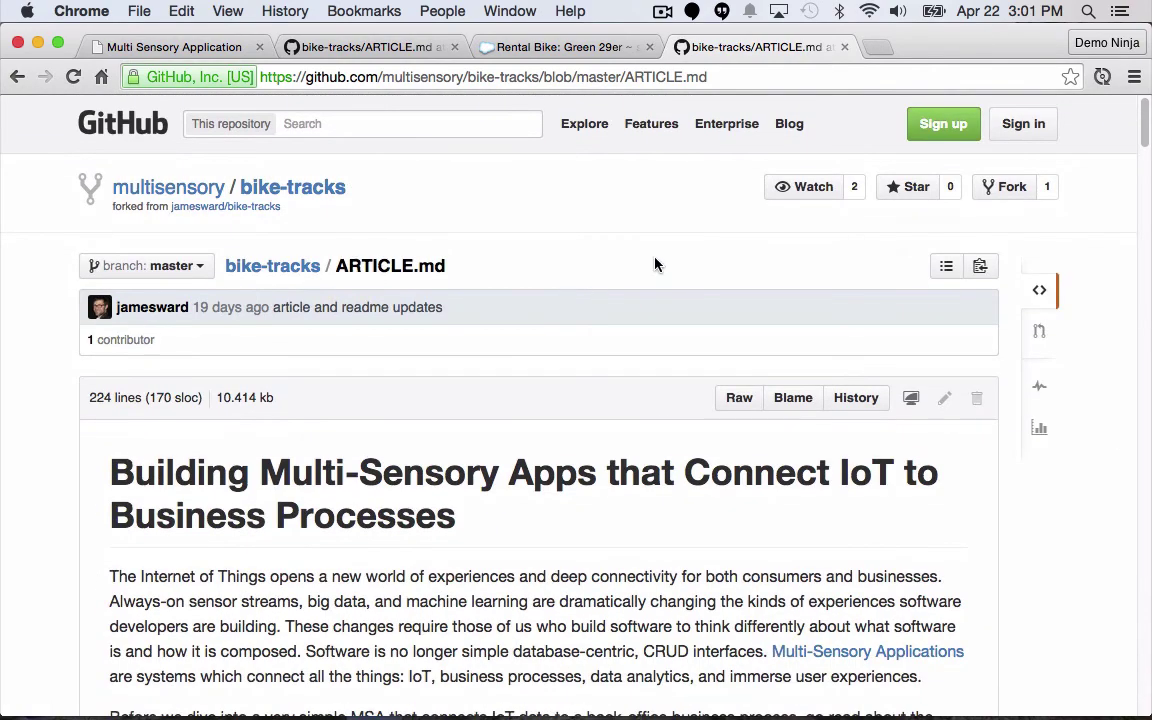